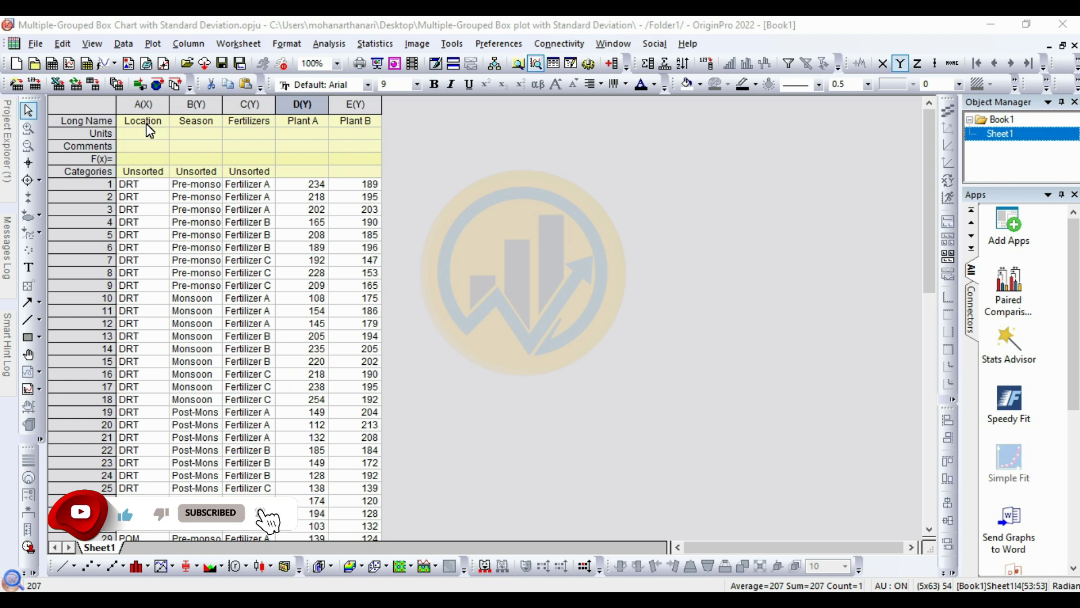
Examine the worksheet's Location, Season and Fertilizers grouping columns and the Plant A data column
left_click(141, 185)
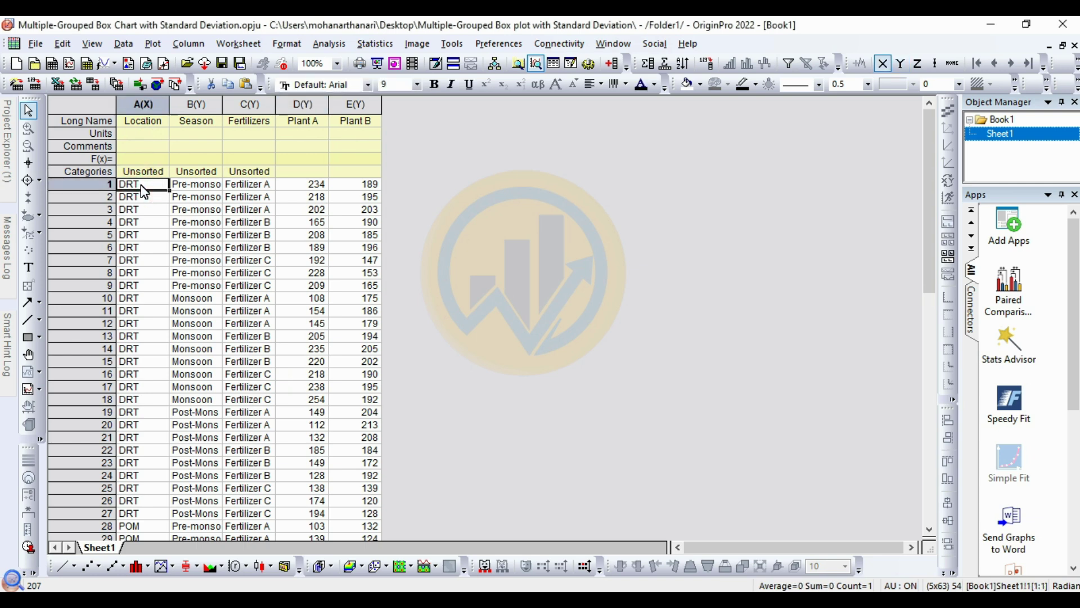
scroll(138, 473, "down", 2)
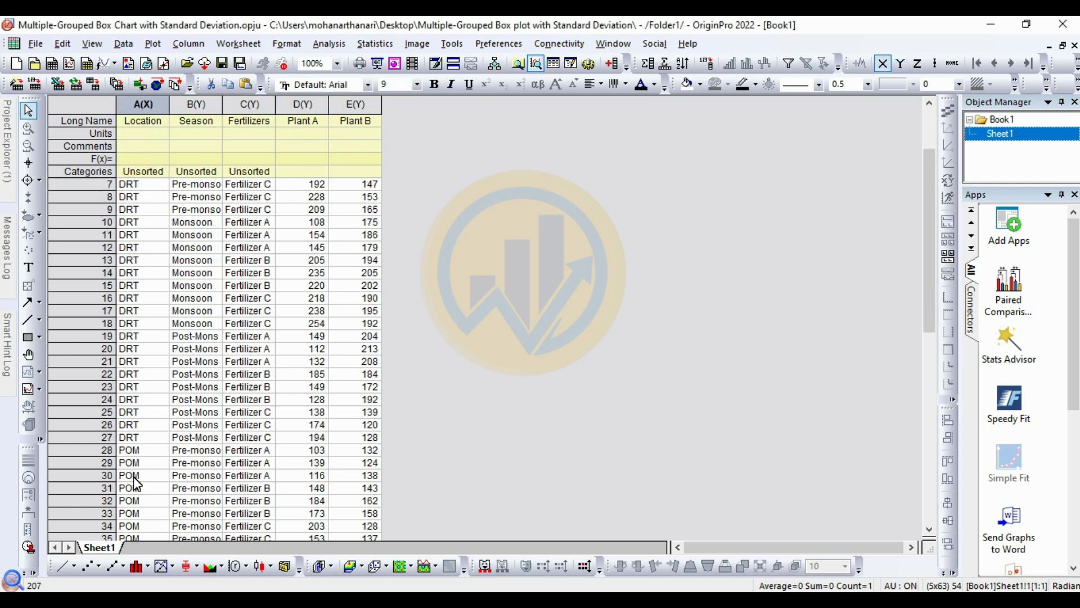
left_click(134, 477)
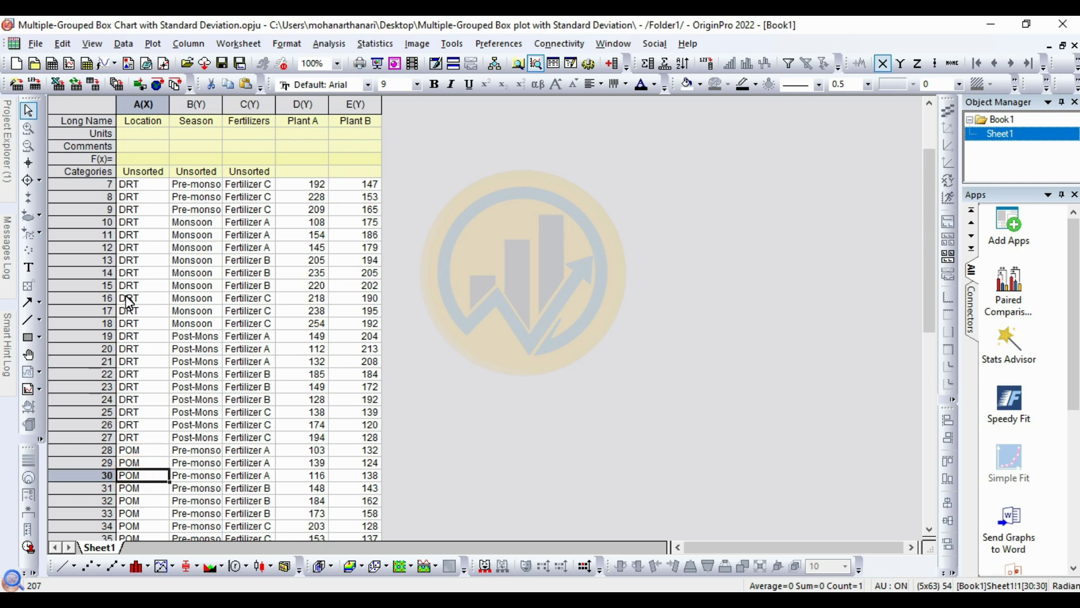
scroll(128, 303, "up", 2)
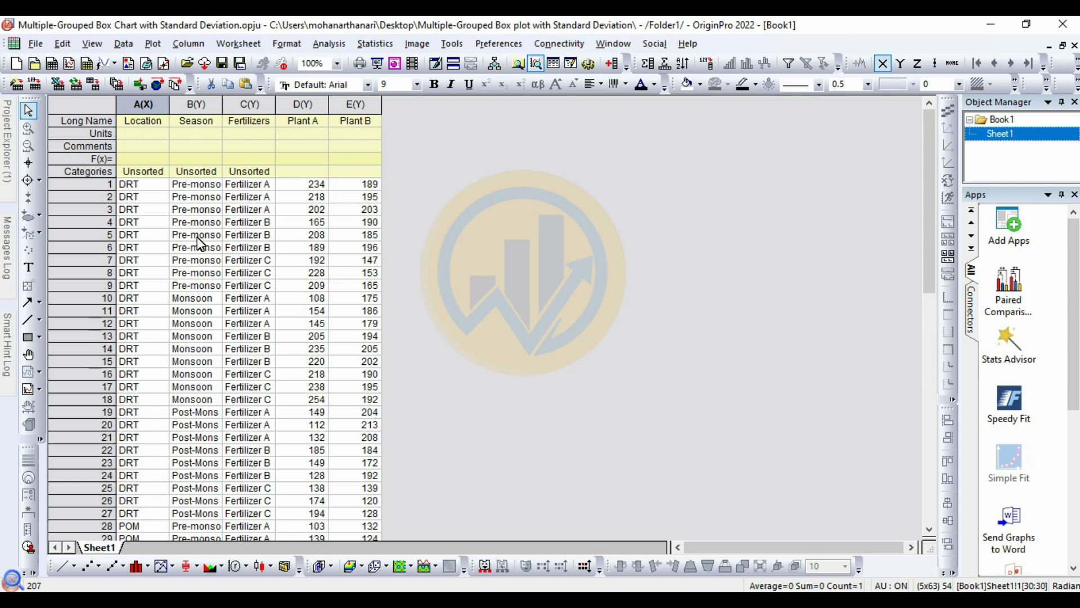
left_click(197, 184)
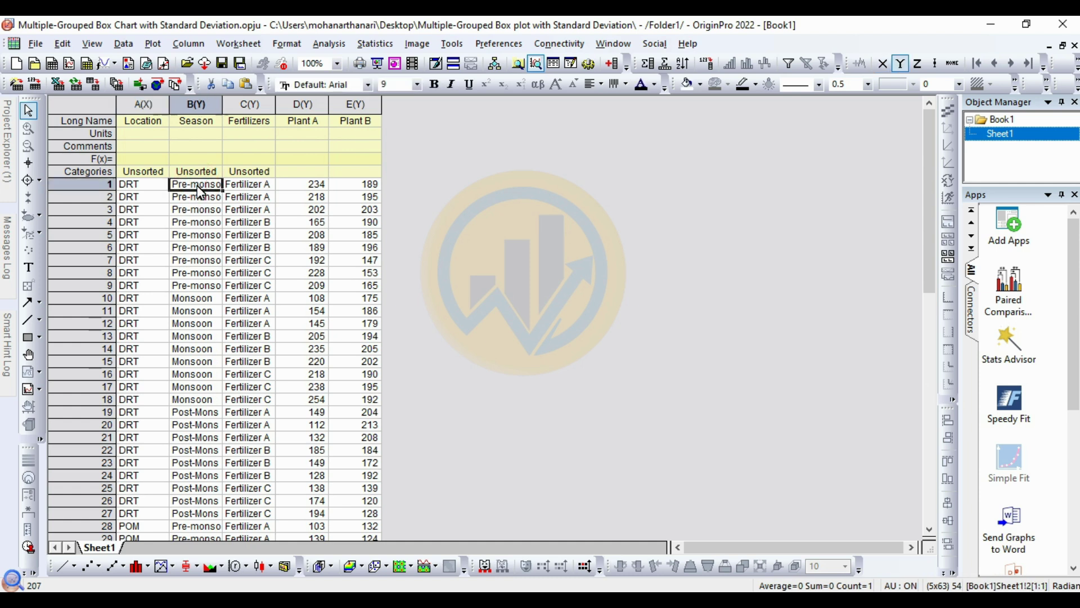
left_click(195, 298)
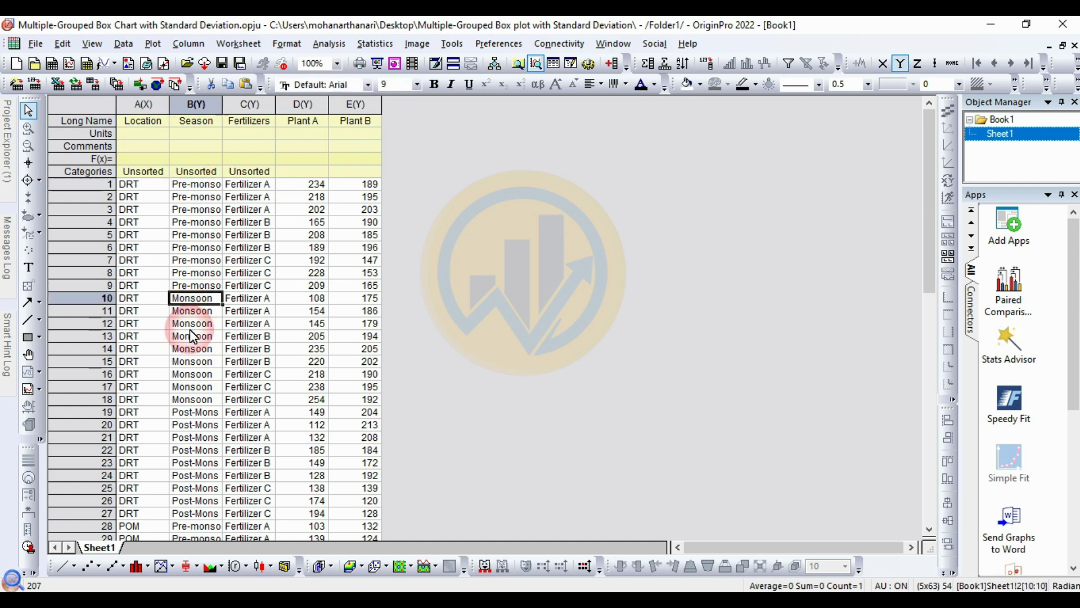
left_click(197, 414)
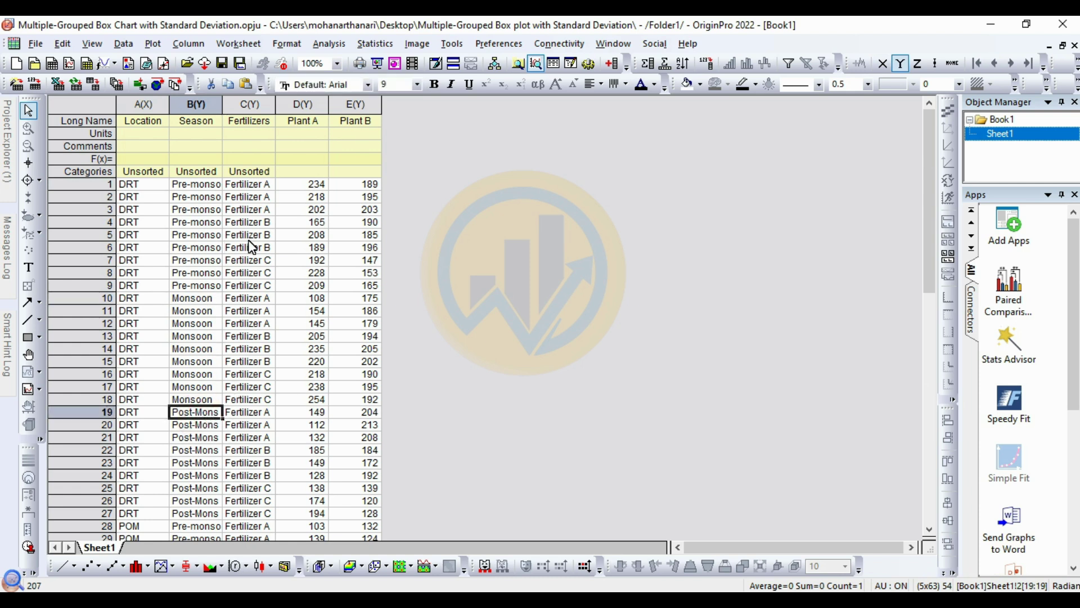
left_click(253, 123)
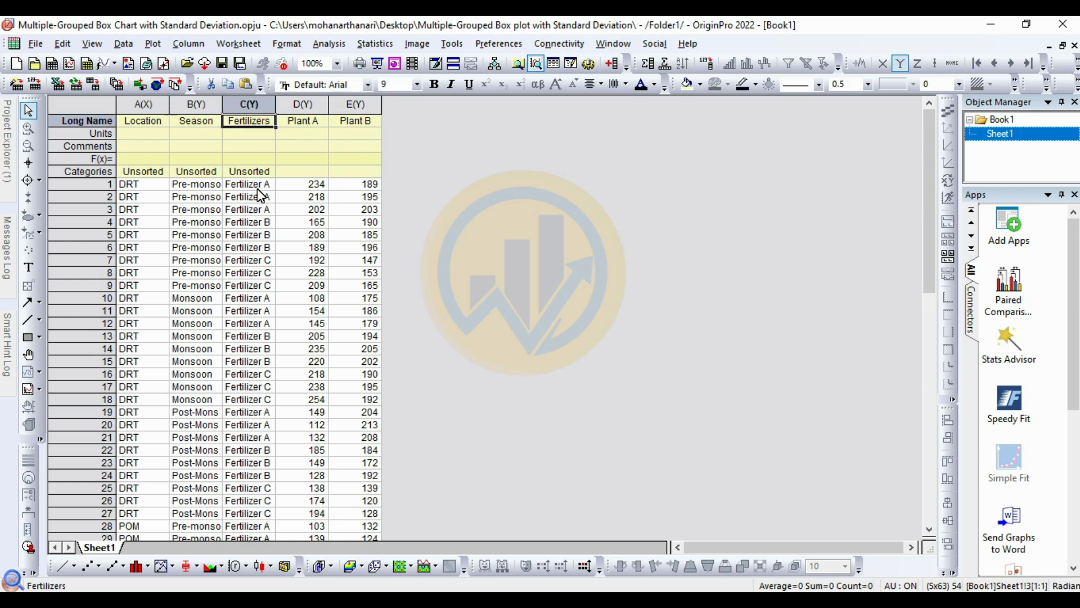
left_click(258, 189)
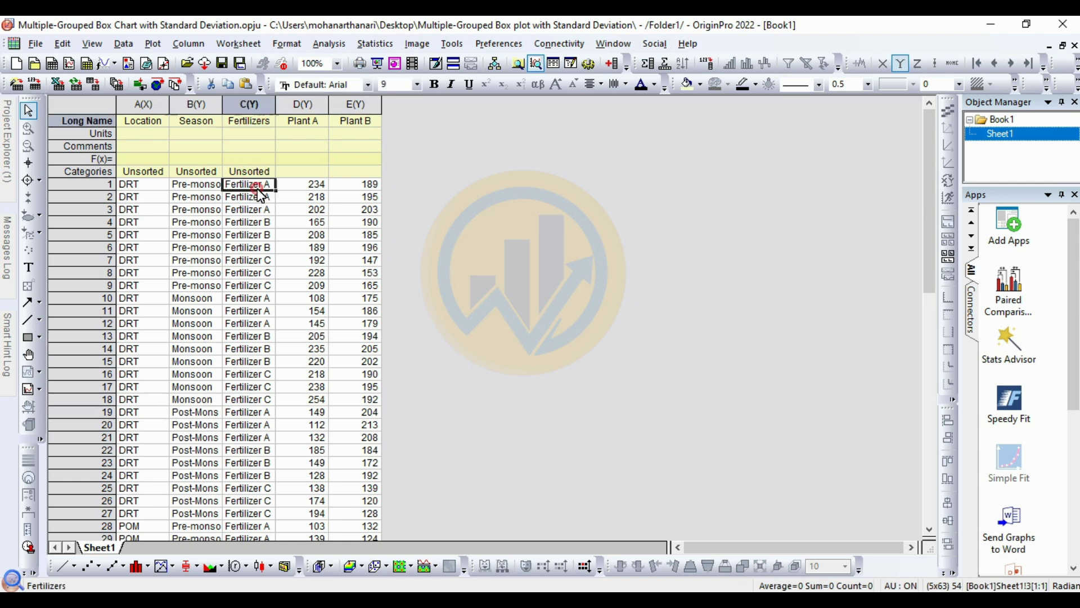
left_click(238, 214)
left_click(254, 235)
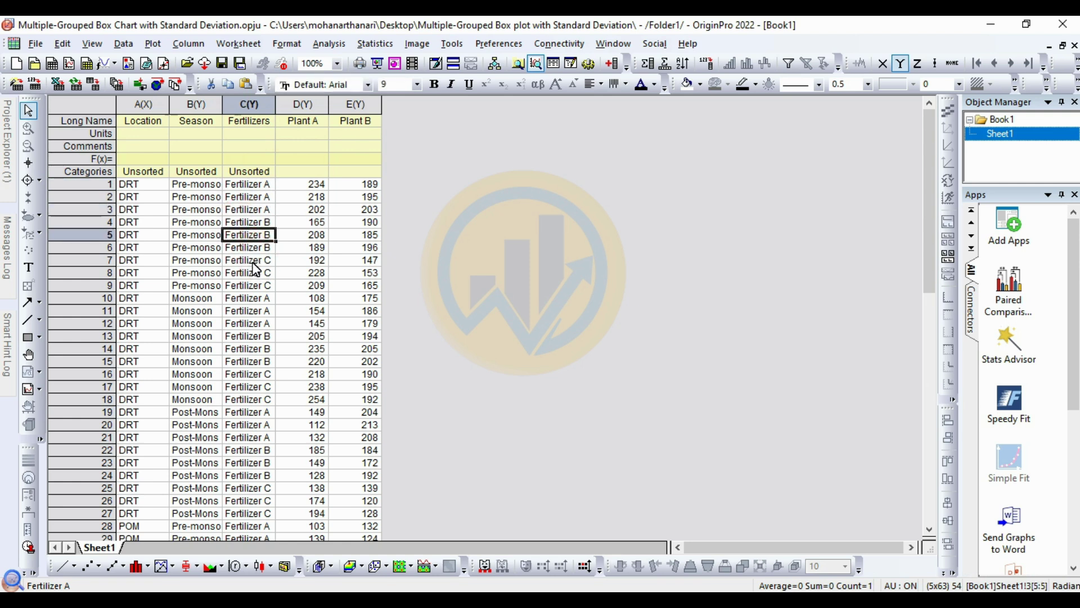
left_click(253, 262)
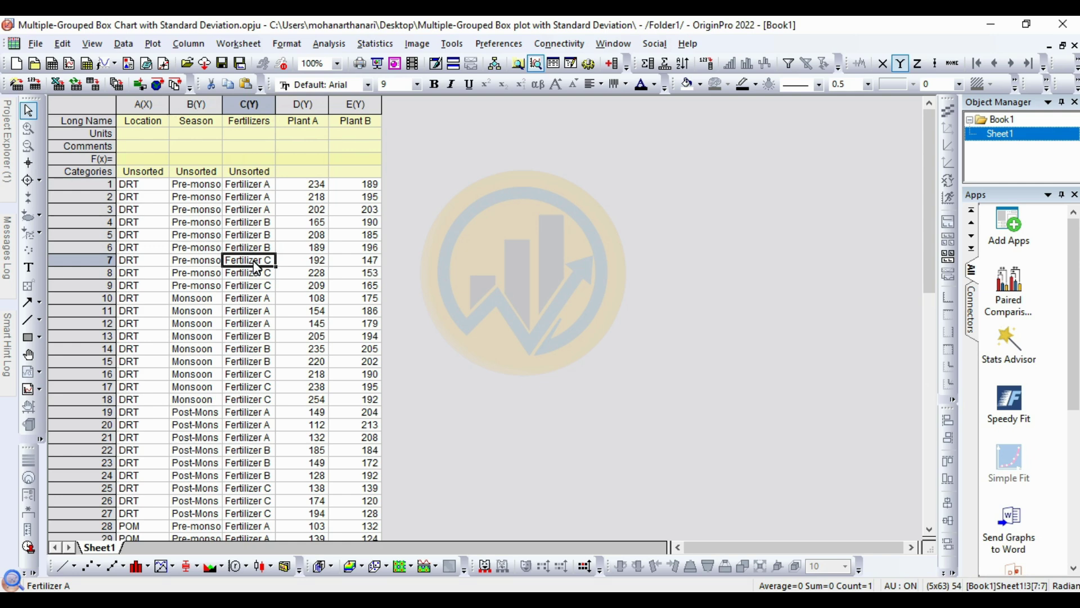
left_click(302, 104)
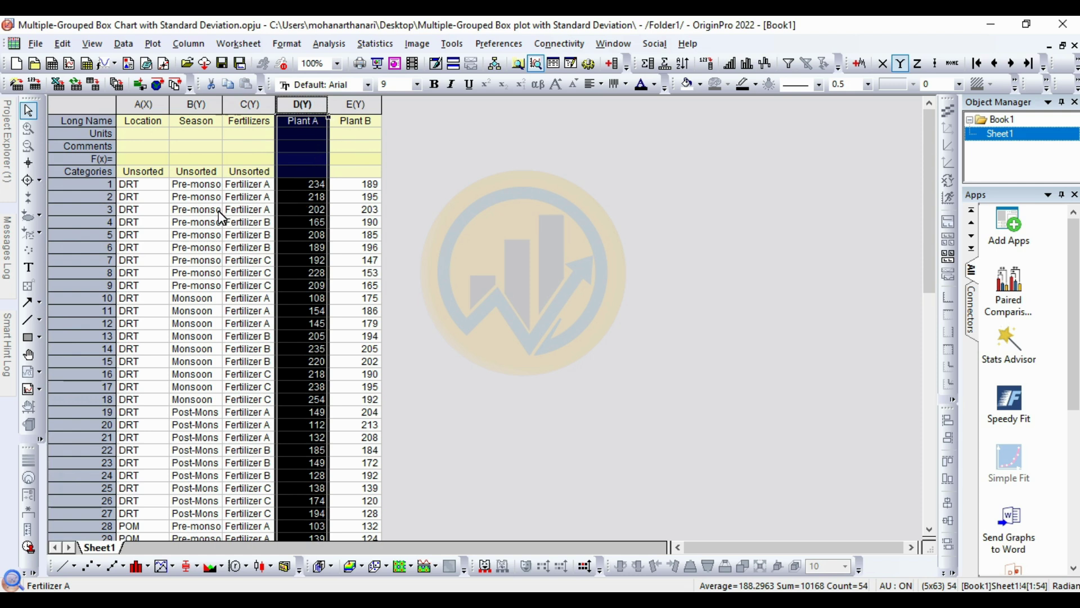
left_click(428, 238)
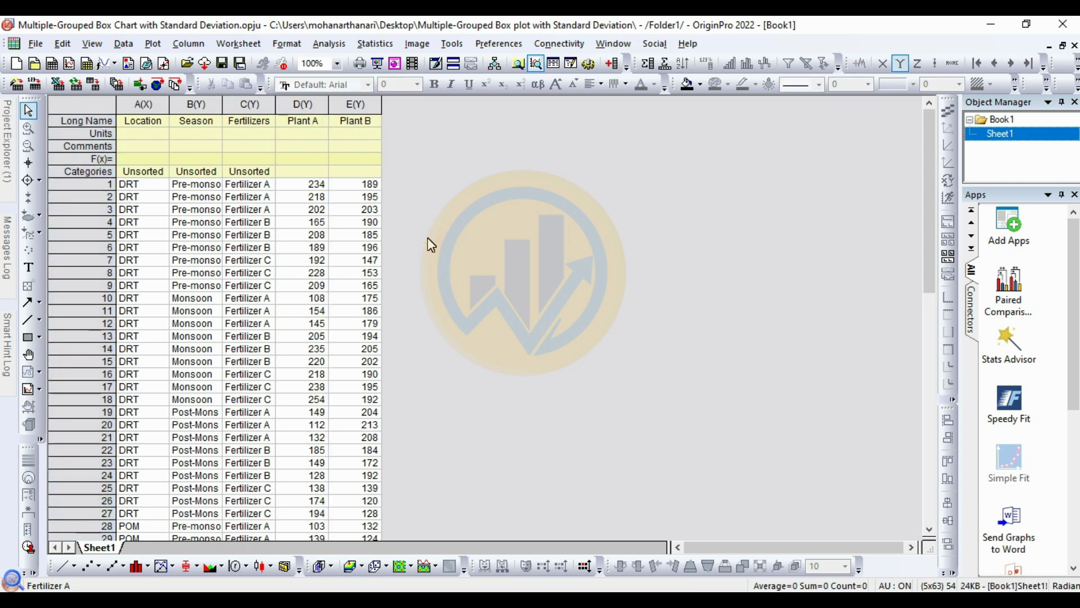
Start a Grouped Box Charts - Indexed plot with Plant A as the data column
left_click(154, 44)
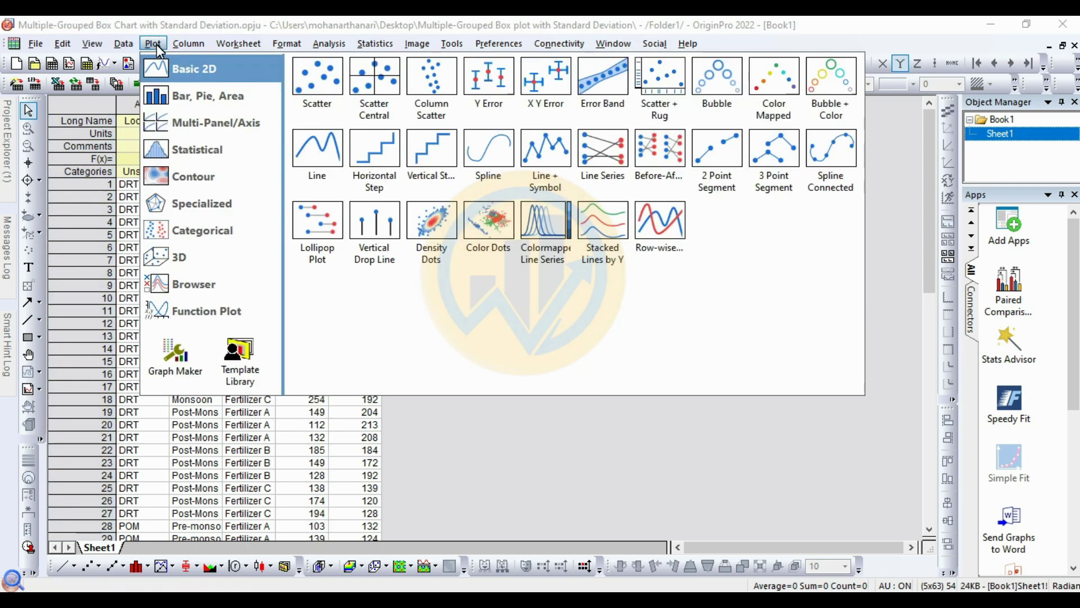
mouse_move(204, 237)
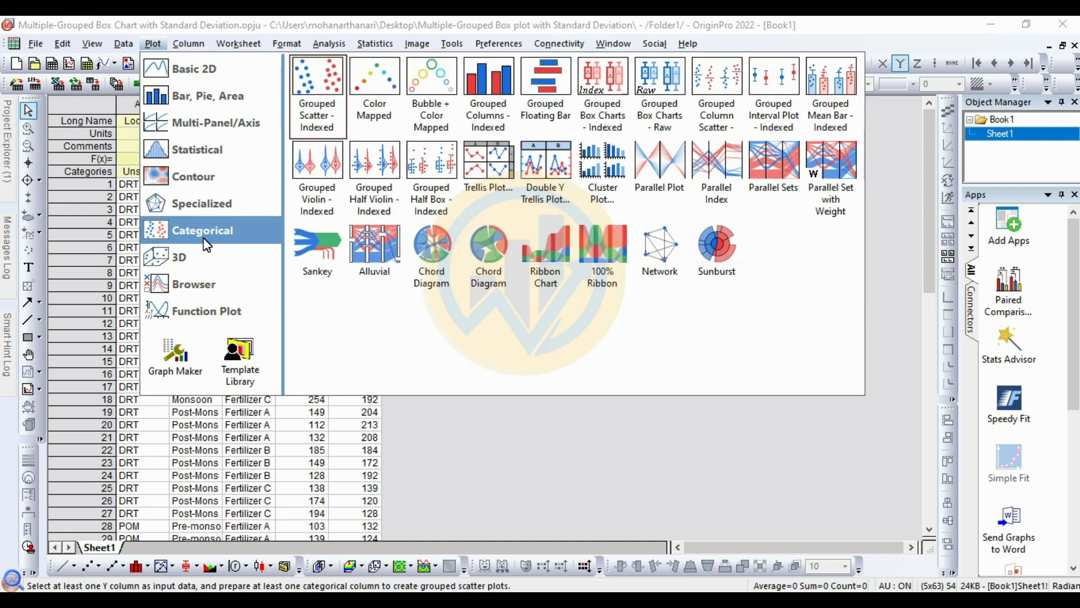
left_click(586, 123)
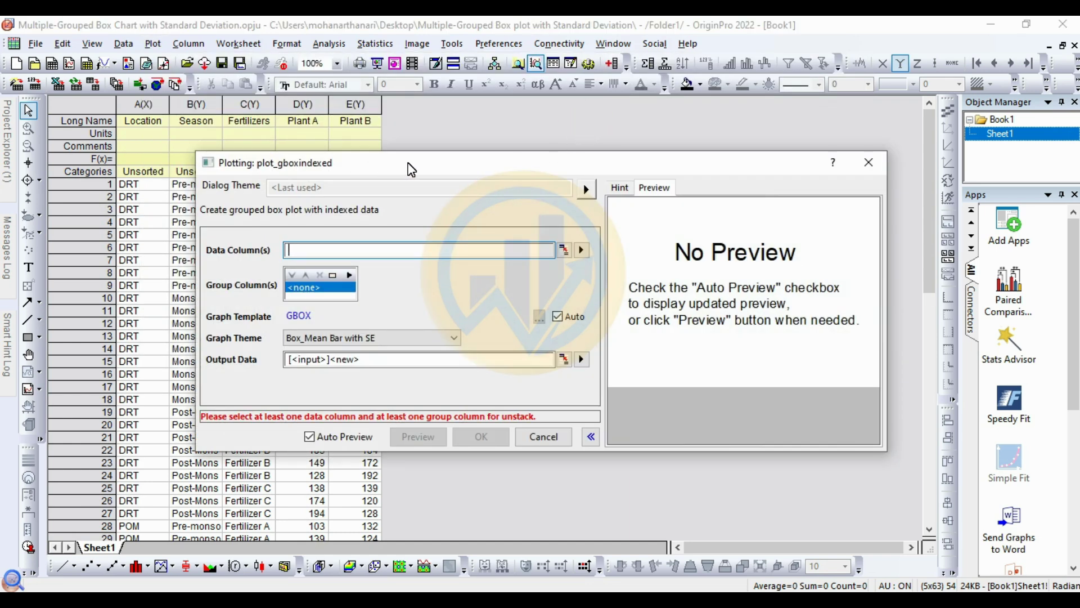
left_click_drag(407, 163, 418, 148)
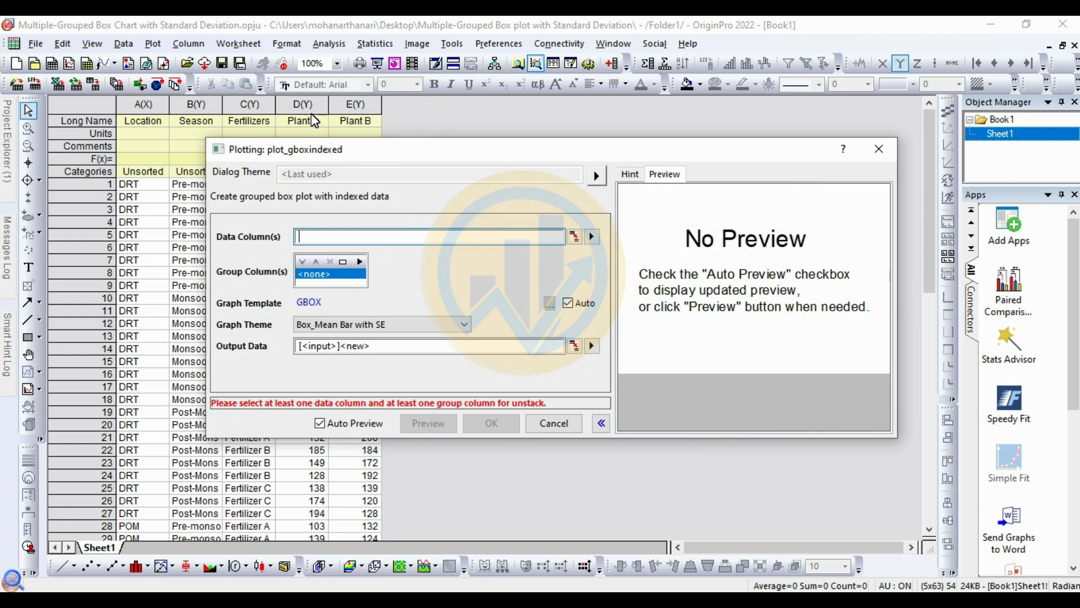
left_click(591, 237)
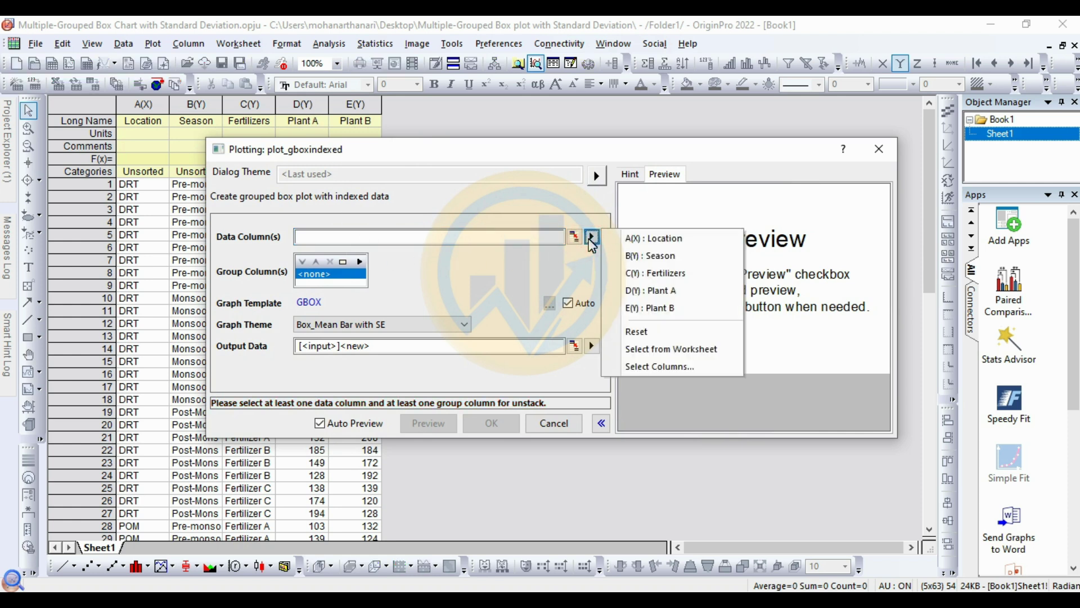
left_click(694, 293)
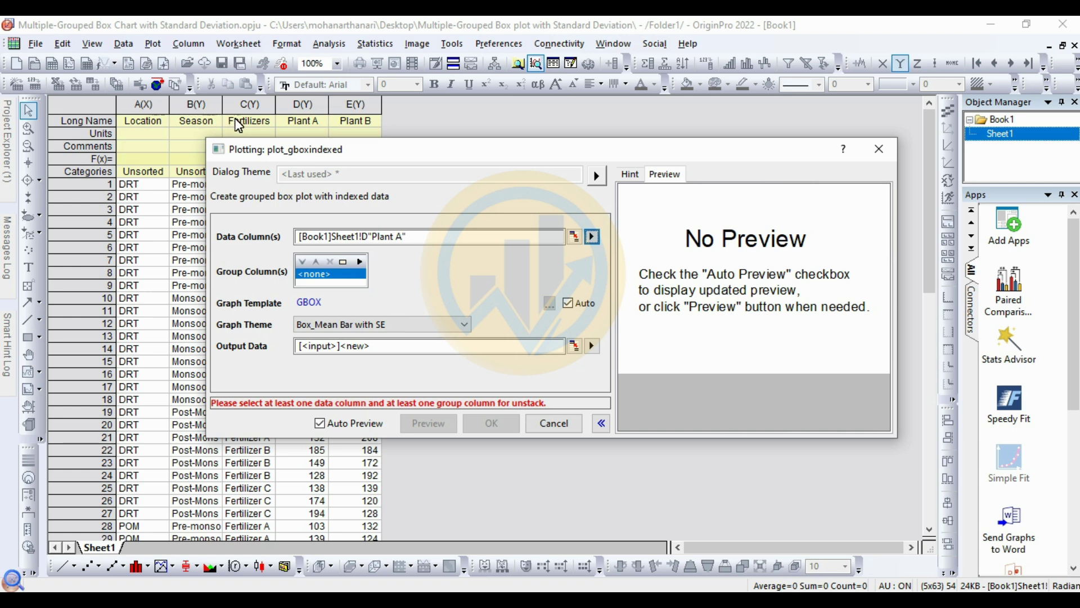
Group the plot by Location, Season and Fertilizers, in that order, and create the graph
left_click(360, 263)
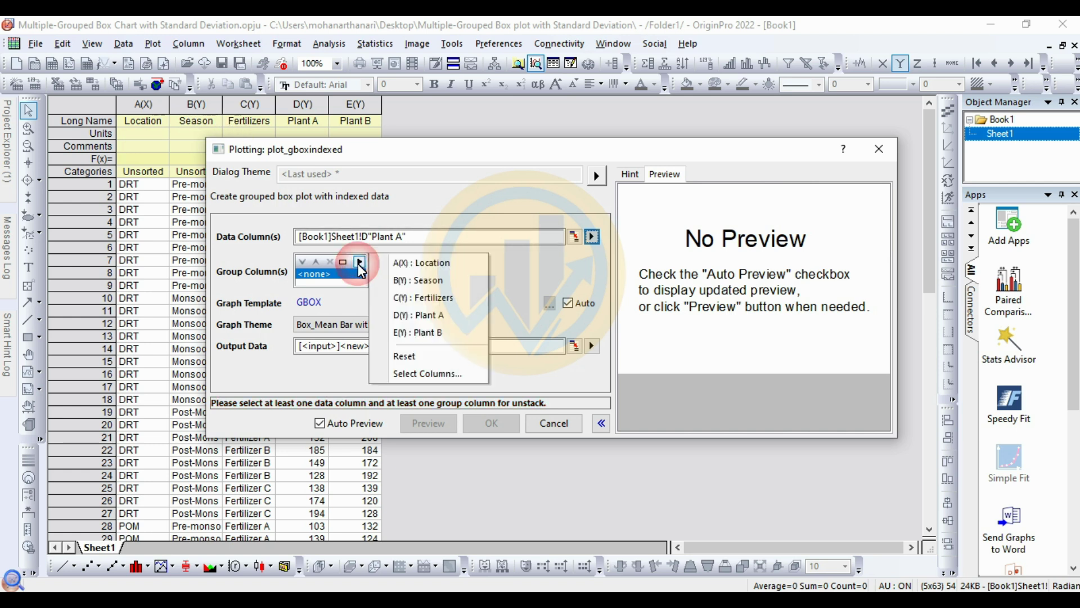
left_click(453, 268)
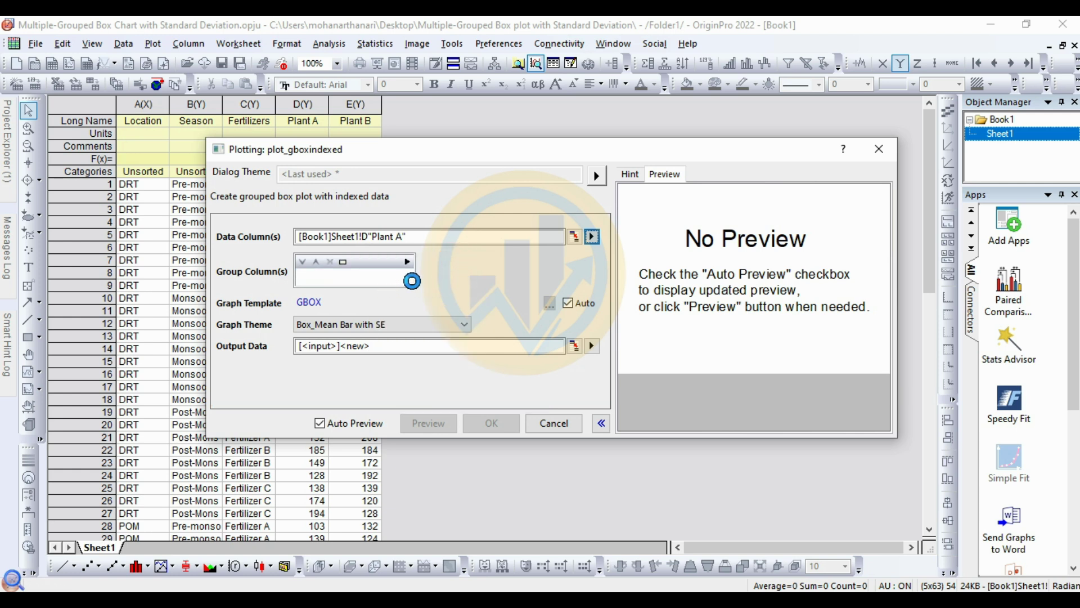
left_click(409, 264)
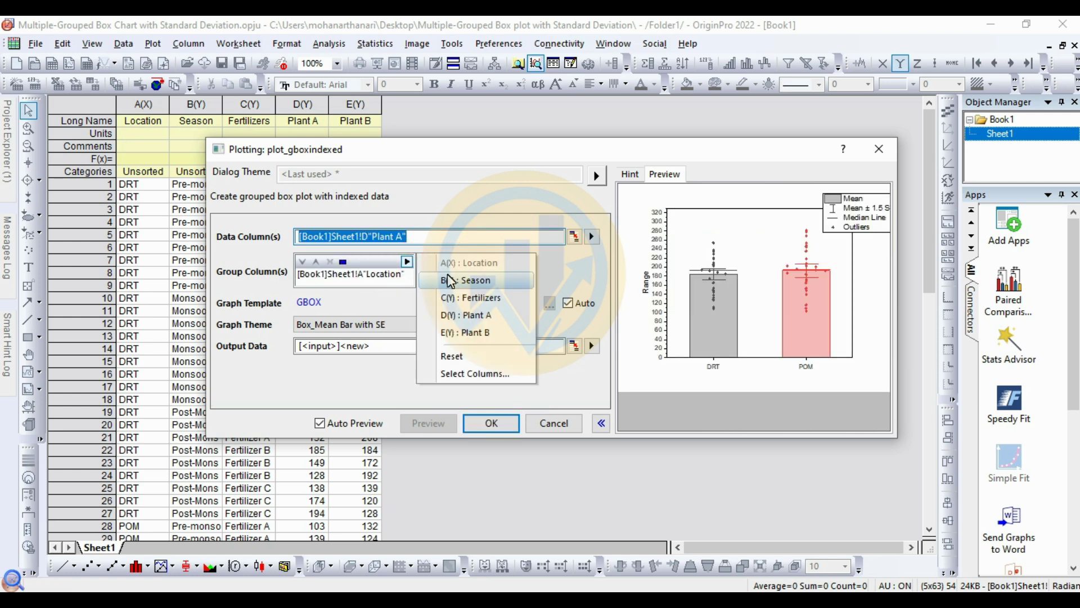
left_click(440, 284)
left_click(407, 262)
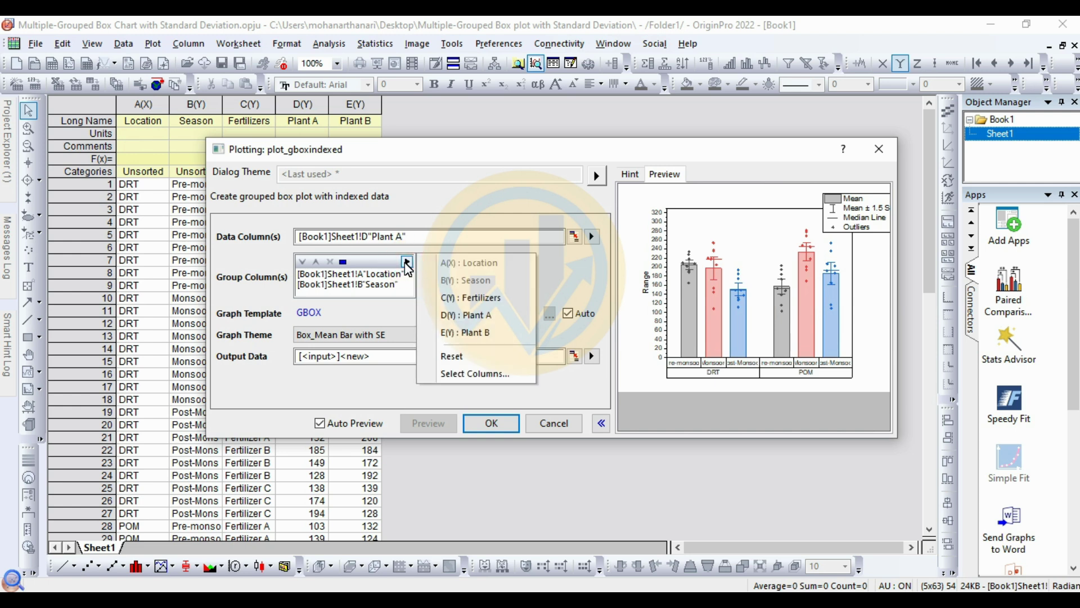
left_click(459, 299)
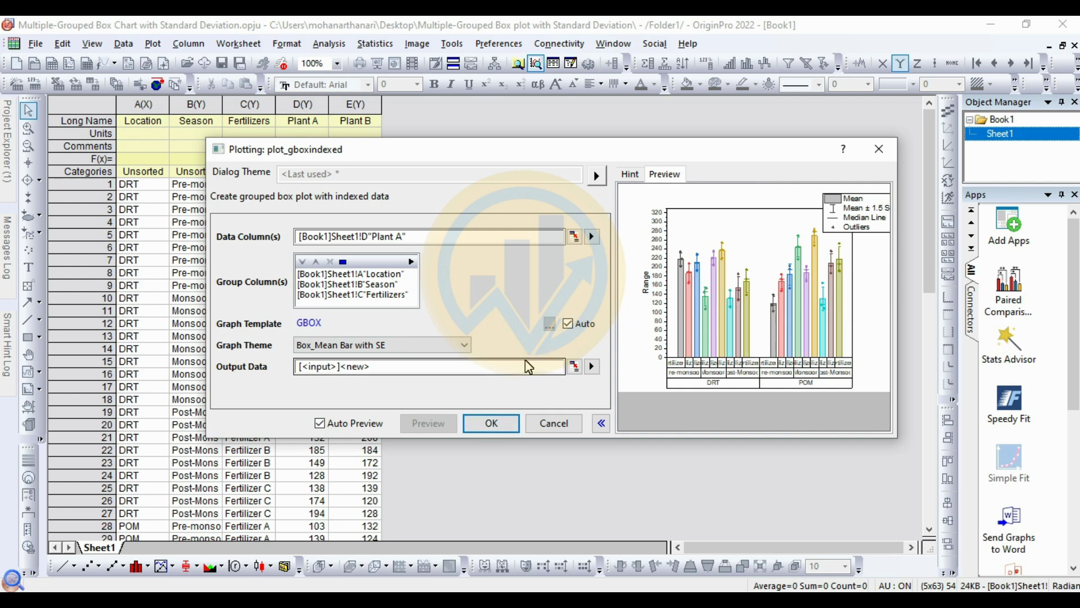
left_click(497, 422)
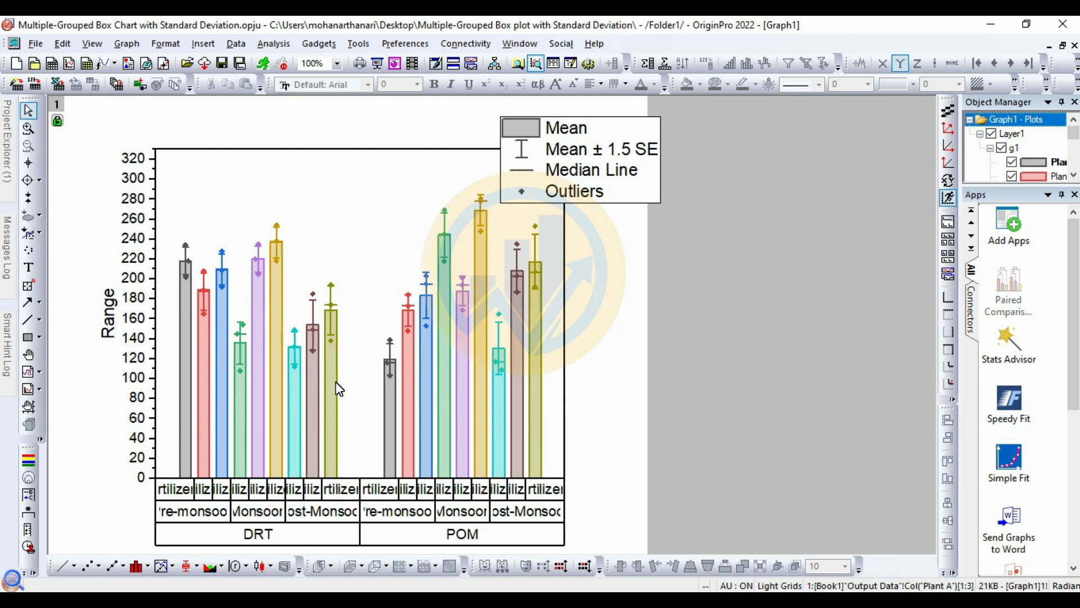
Delete the legend from the grouped box graph
mouse_move(338, 388)
left_click(651, 191)
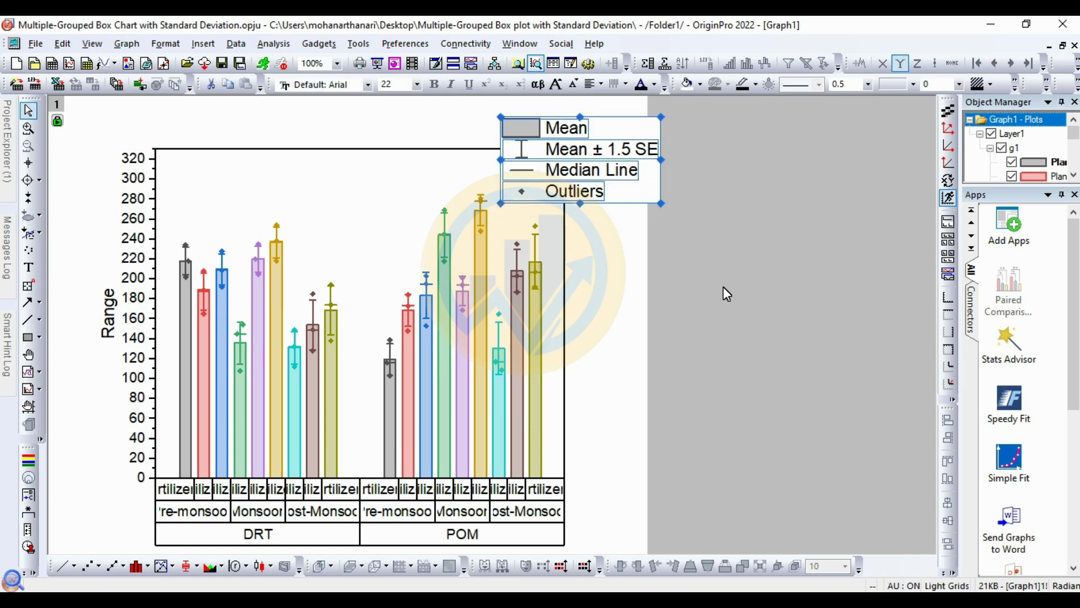
key("Delete")
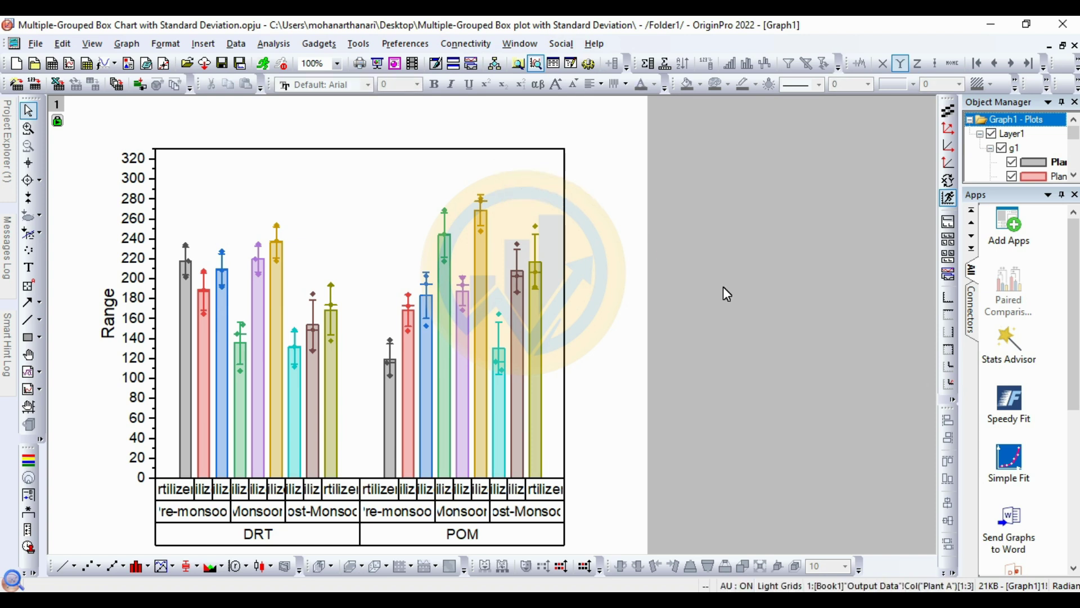
Widen the graph layer beyond the page edge and fit the page to the layers in height and width with a border width of 5
left_click(527, 211)
left_click_drag(572, 317, 810, 333)
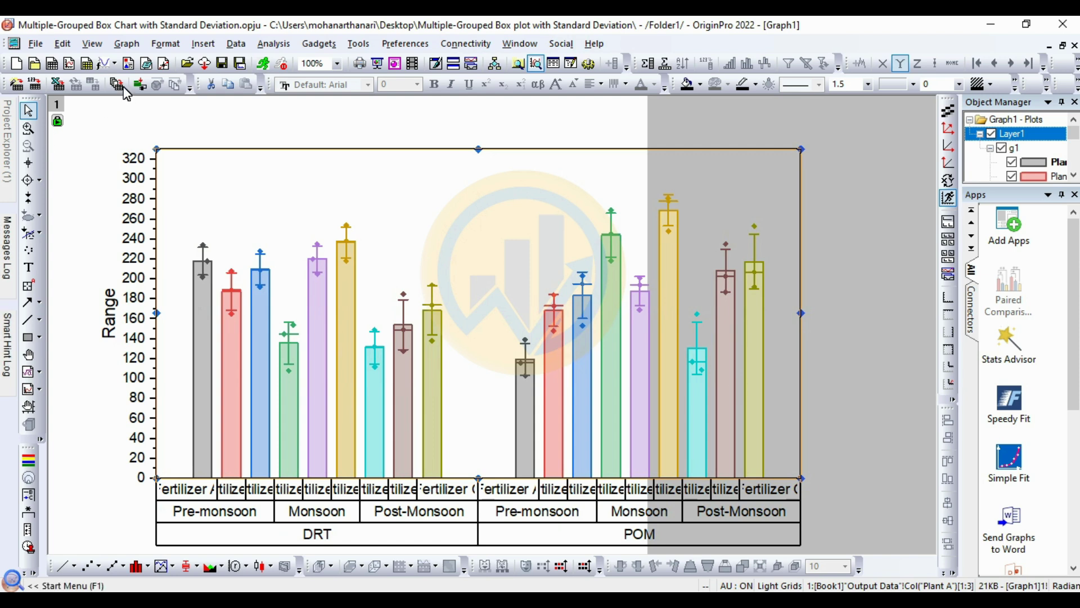
left_click(133, 47)
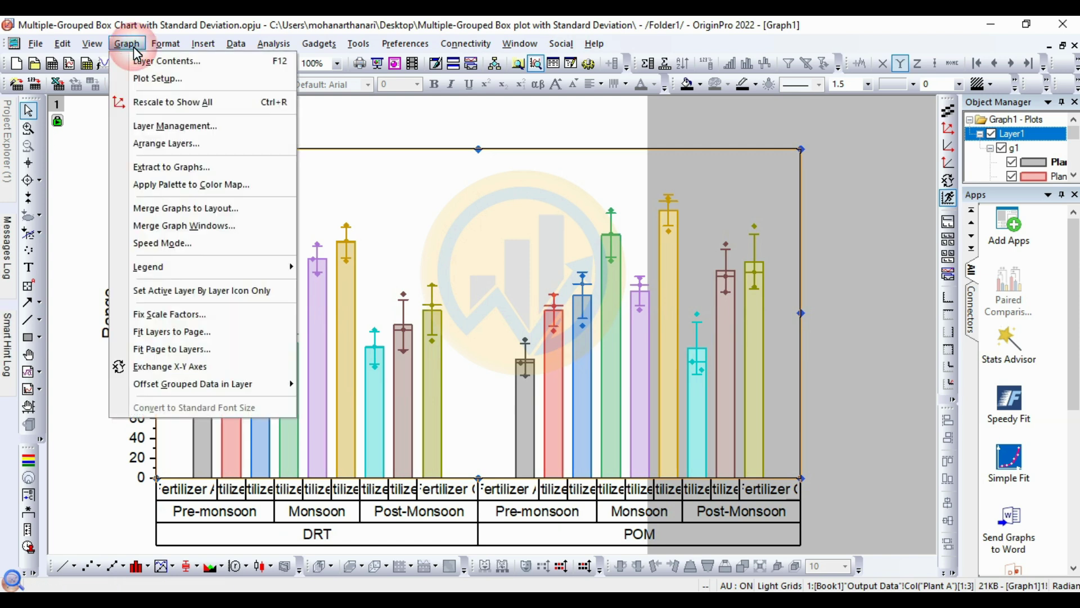
left_click(162, 354)
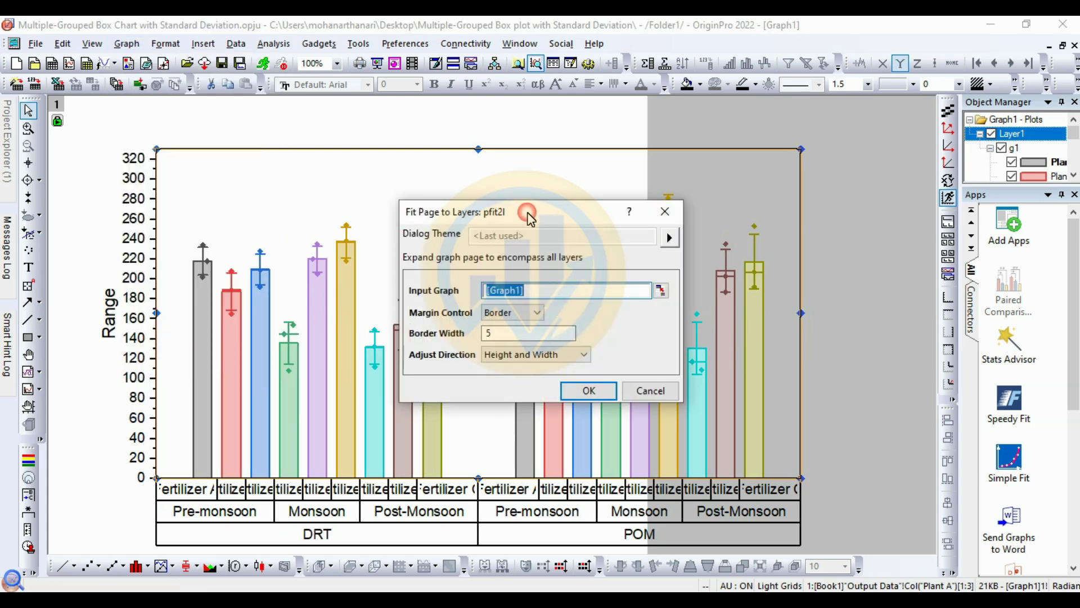
left_click_drag(526, 214, 501, 203)
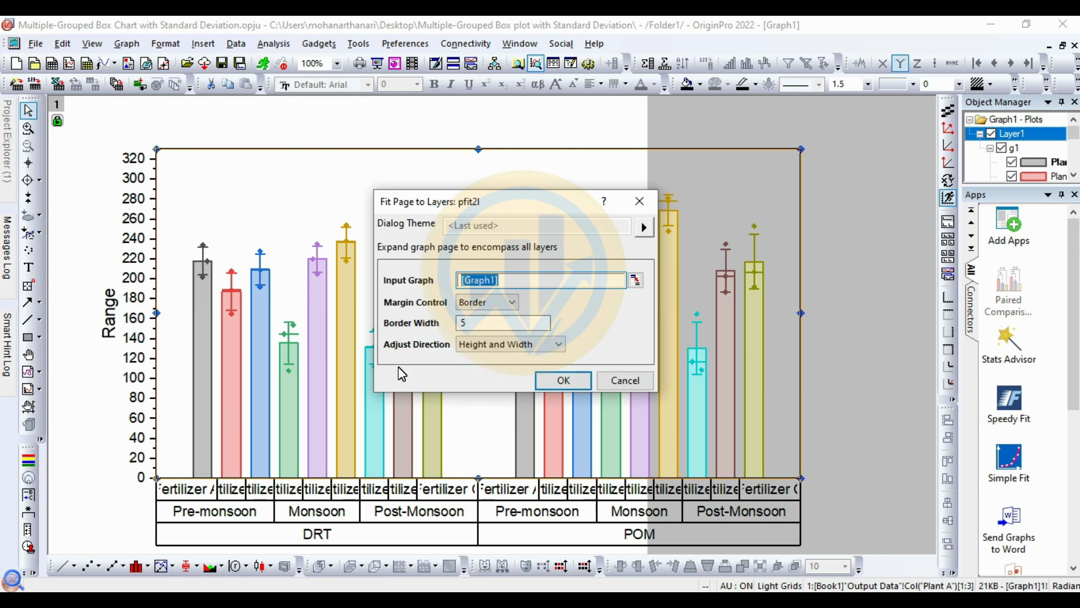
left_click(564, 382)
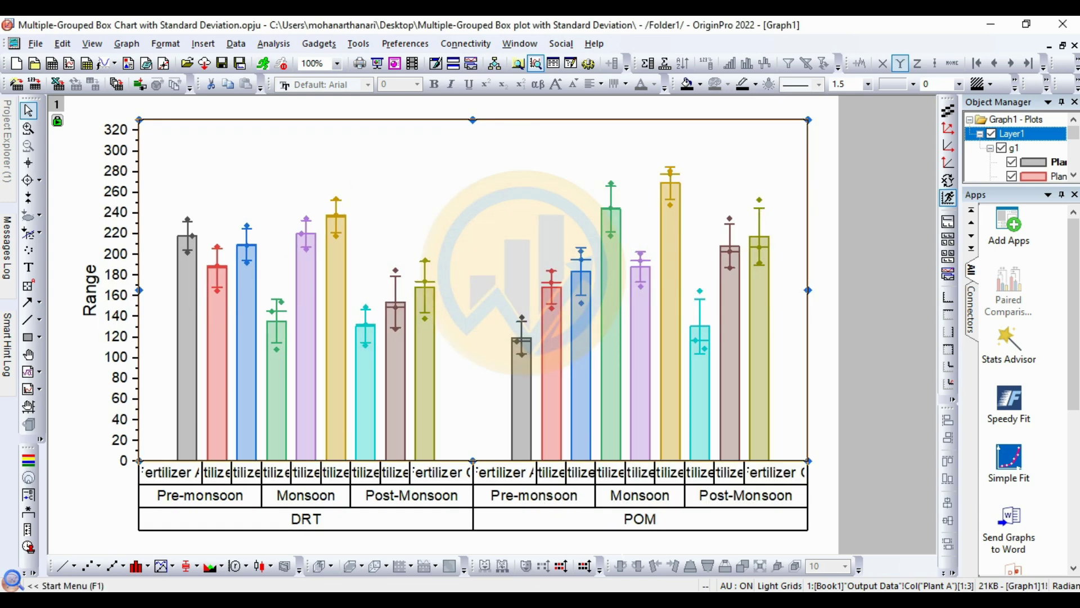
Turn off automatic formatting for the fertilizer tick labels on the X axis and rotate them 90 degrees
left_click(394, 495)
left_click(433, 517)
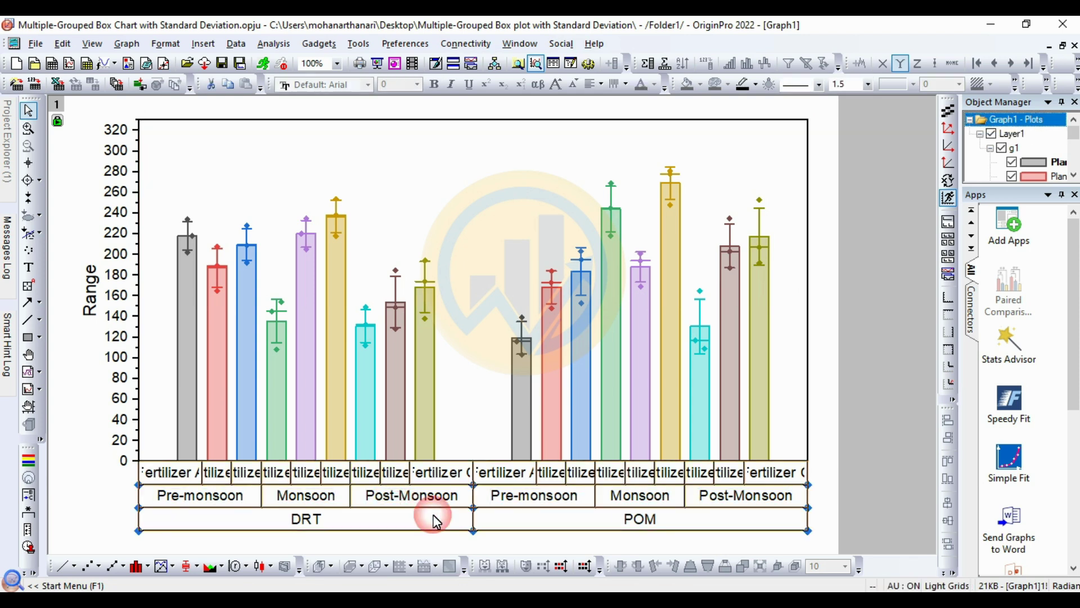
right_click(434, 517)
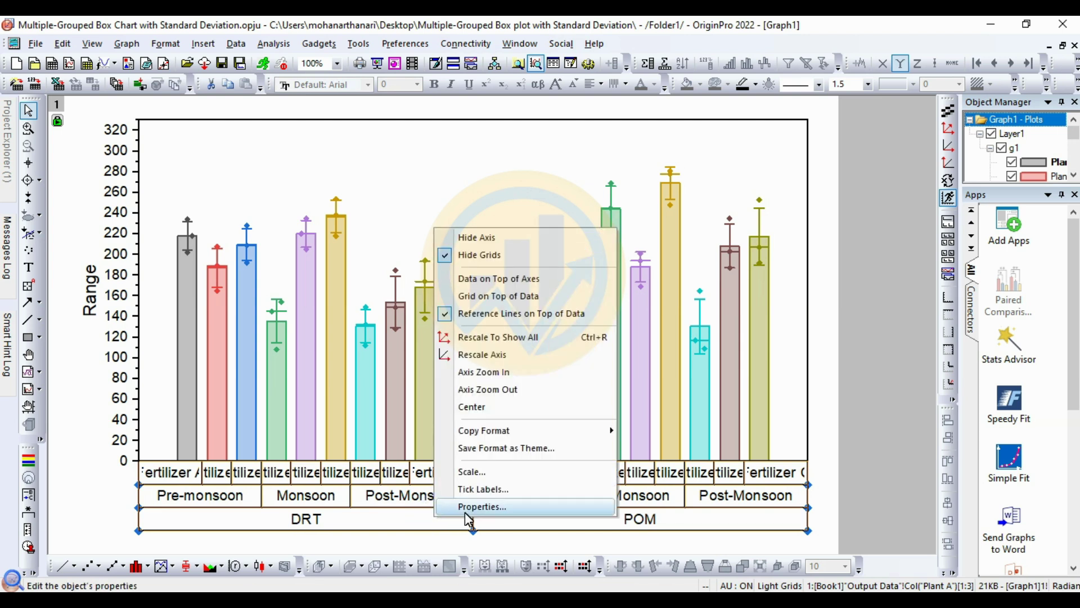
left_click(500, 508)
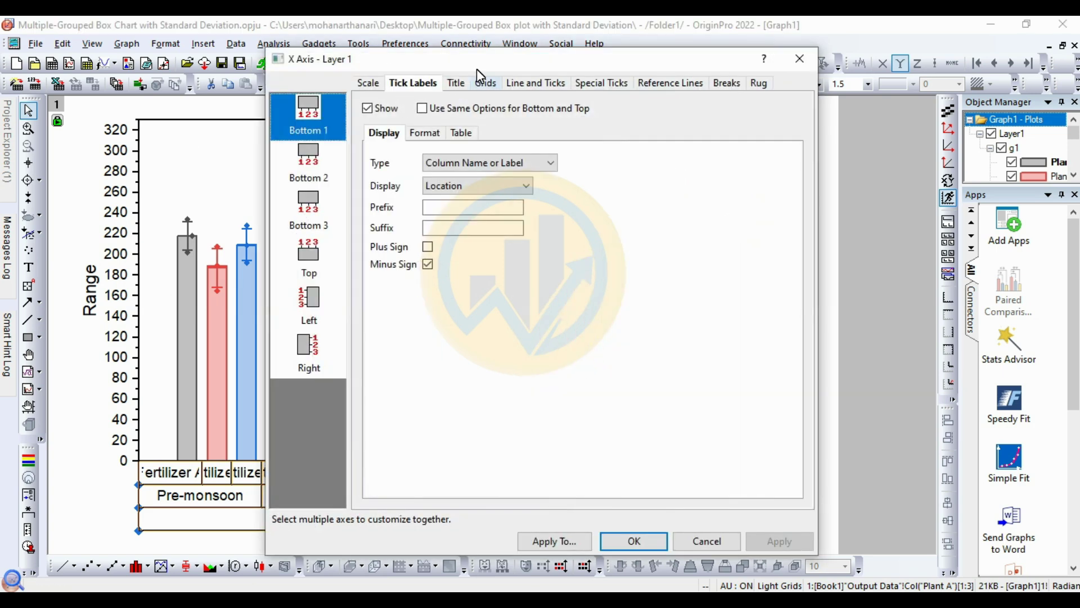
left_click_drag(501, 64, 299, 63)
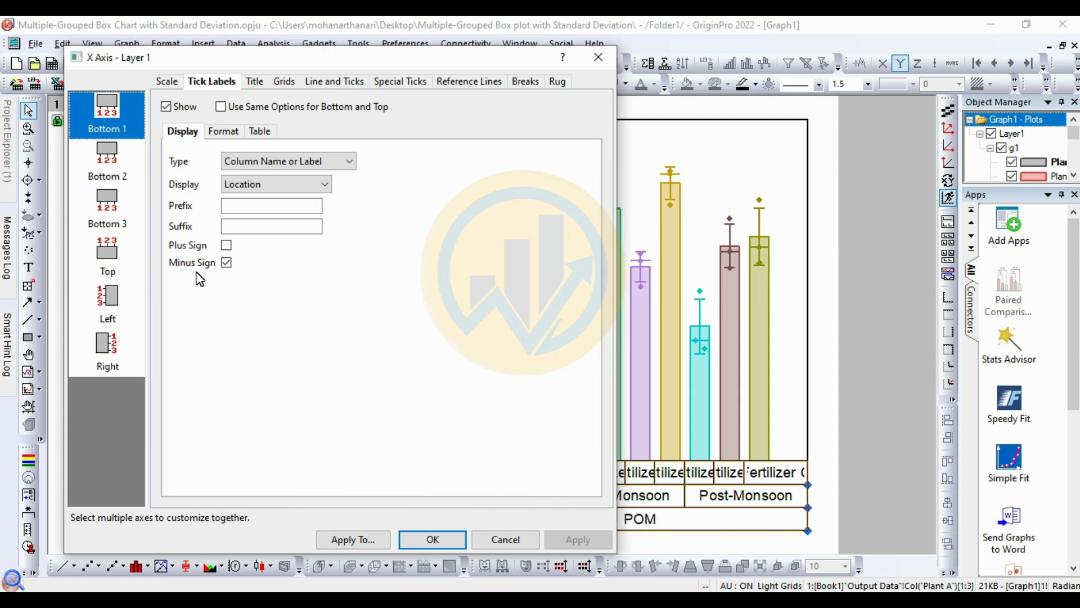
left_click(113, 219)
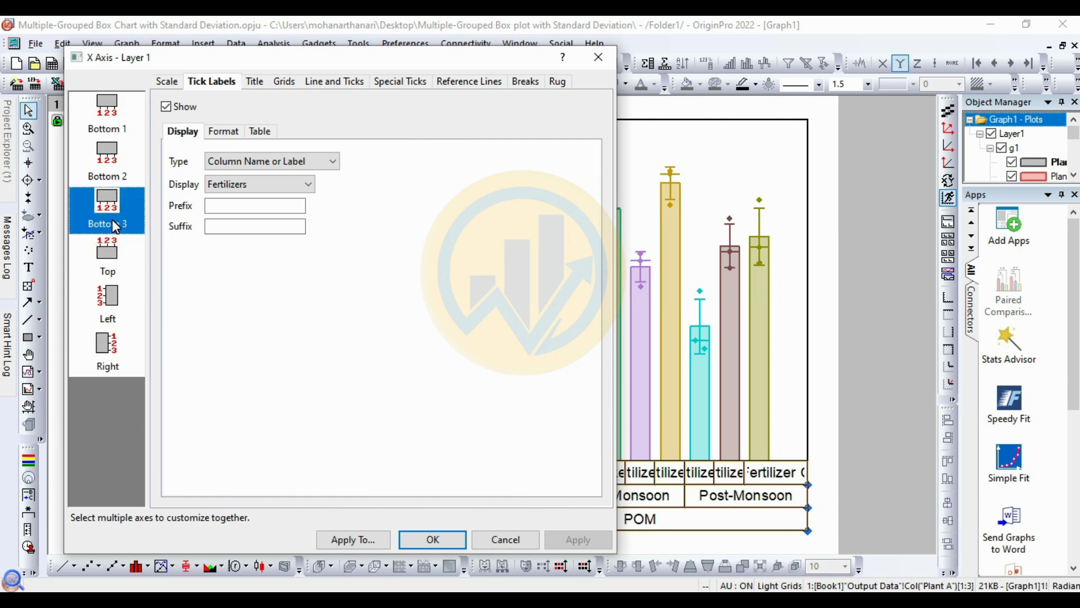
left_click(232, 131)
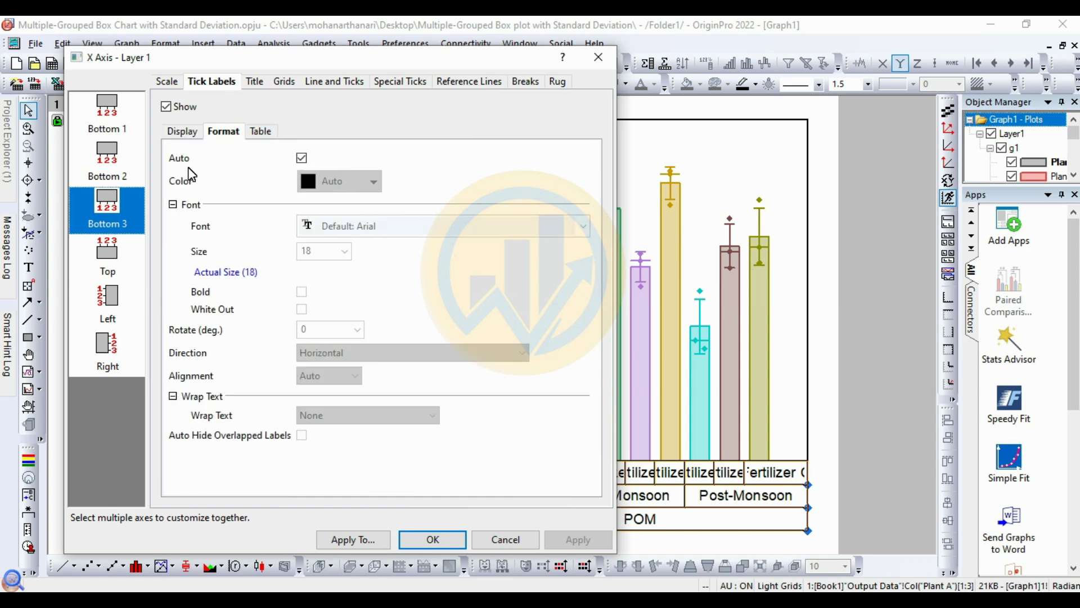
left_click(302, 158)
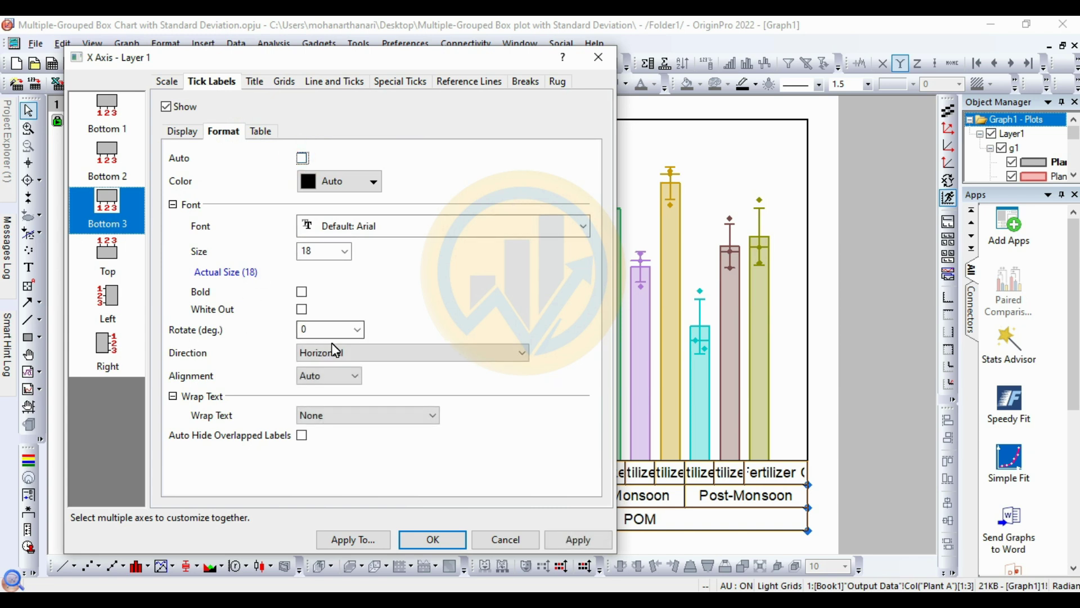
left_click(357, 330)
left_click(322, 404)
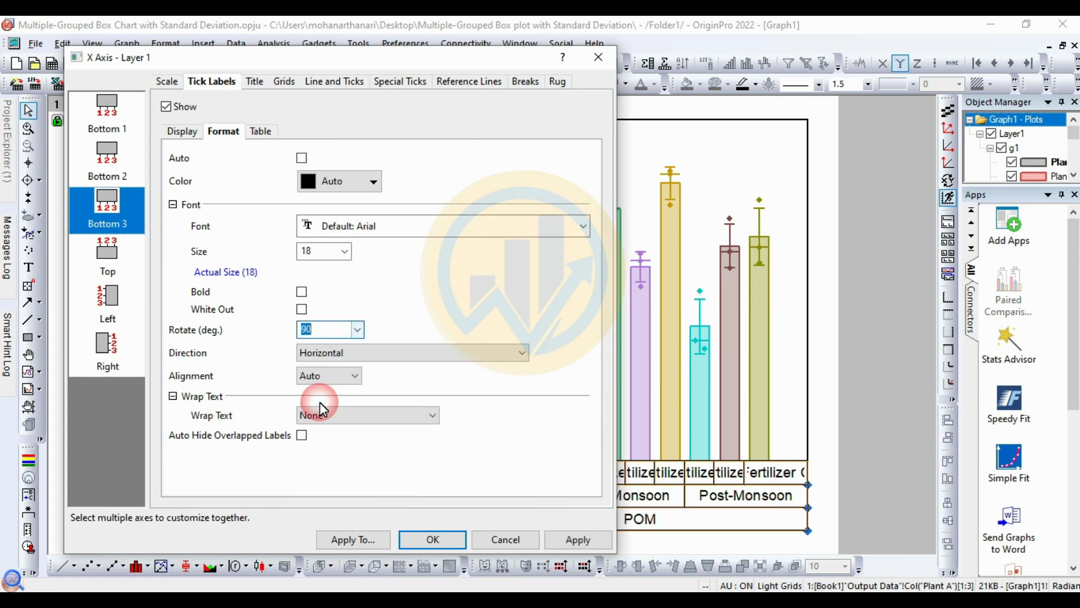
left_click(585, 540)
left_click(593, 542)
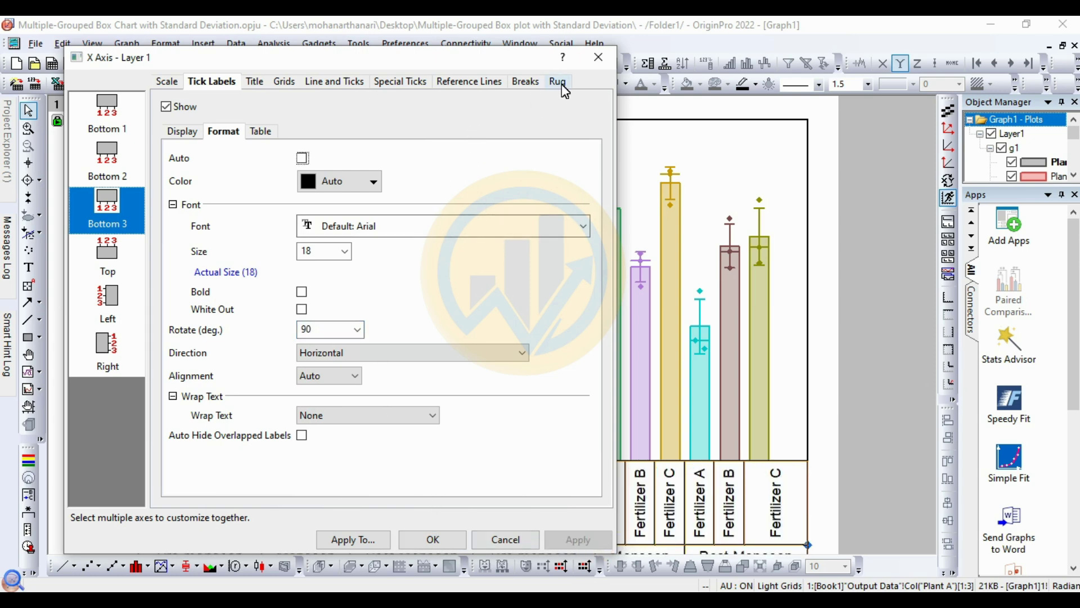
left_click(433, 538)
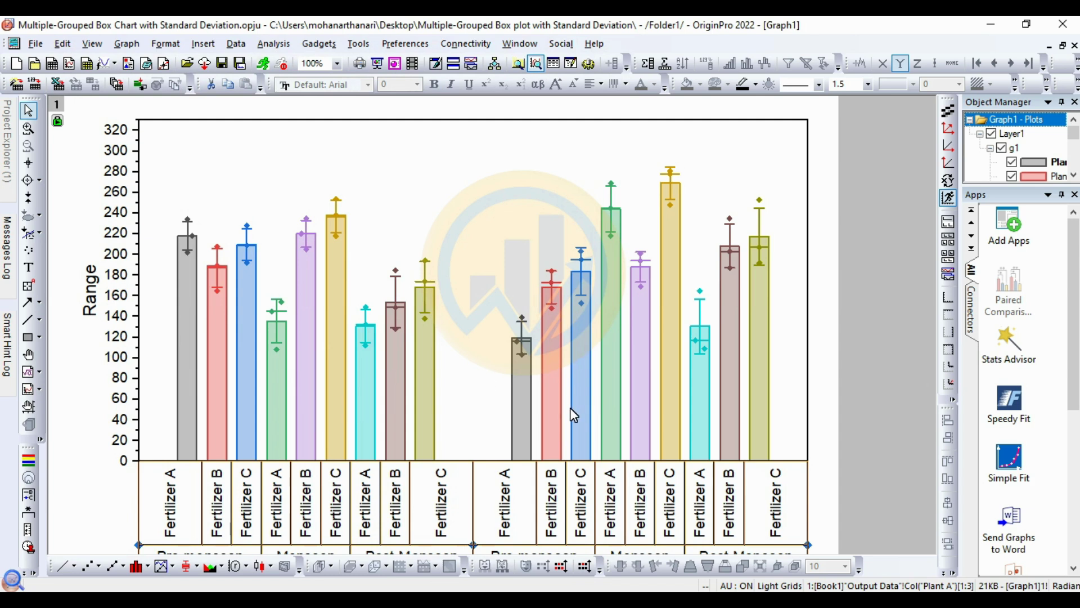
Fit the page to the layers in height and width with a border width of 5
left_click(127, 44)
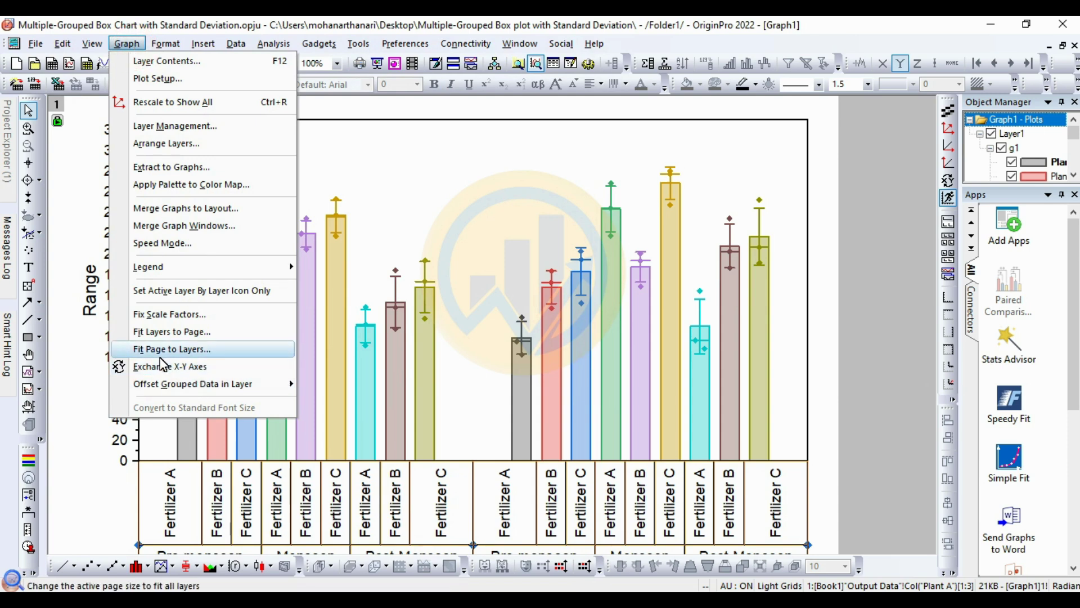
left_click(189, 351)
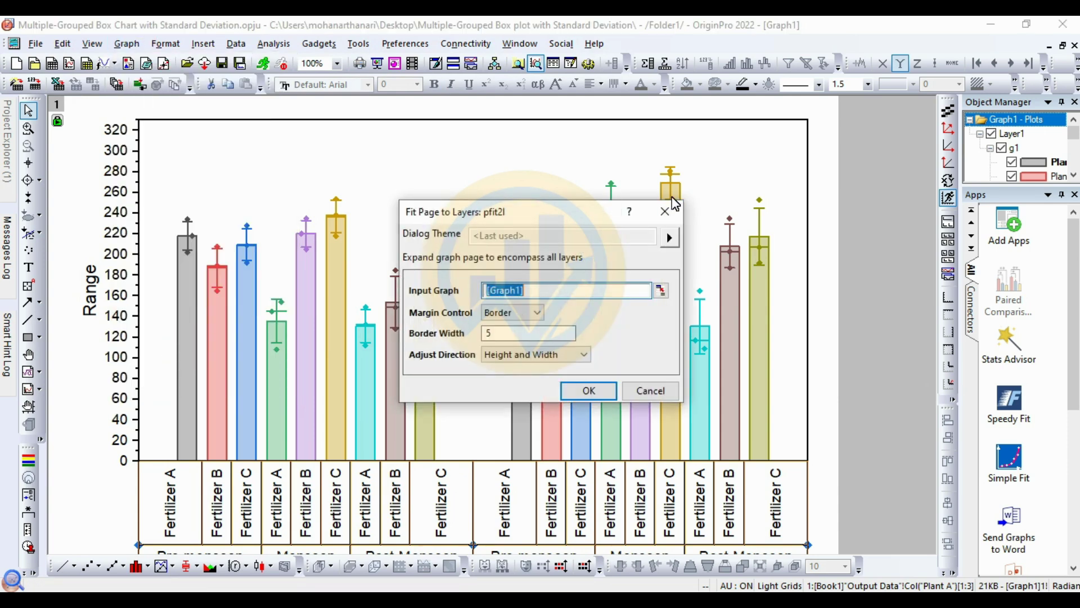
left_click(598, 396)
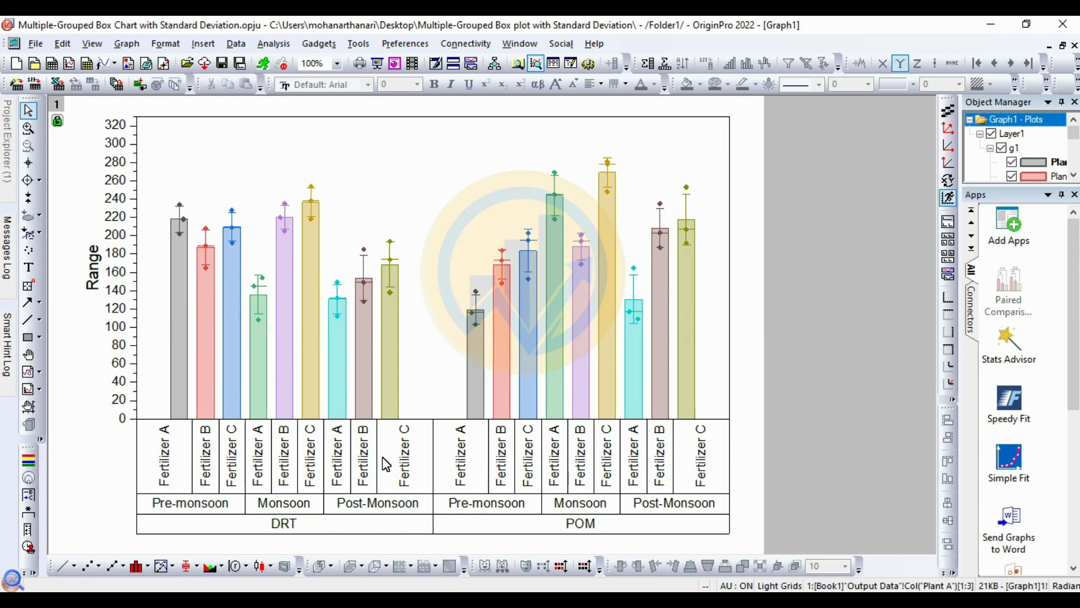
Set the font of the location and season tick labels on the X axis to Times New Roman
left_click(730, 485)
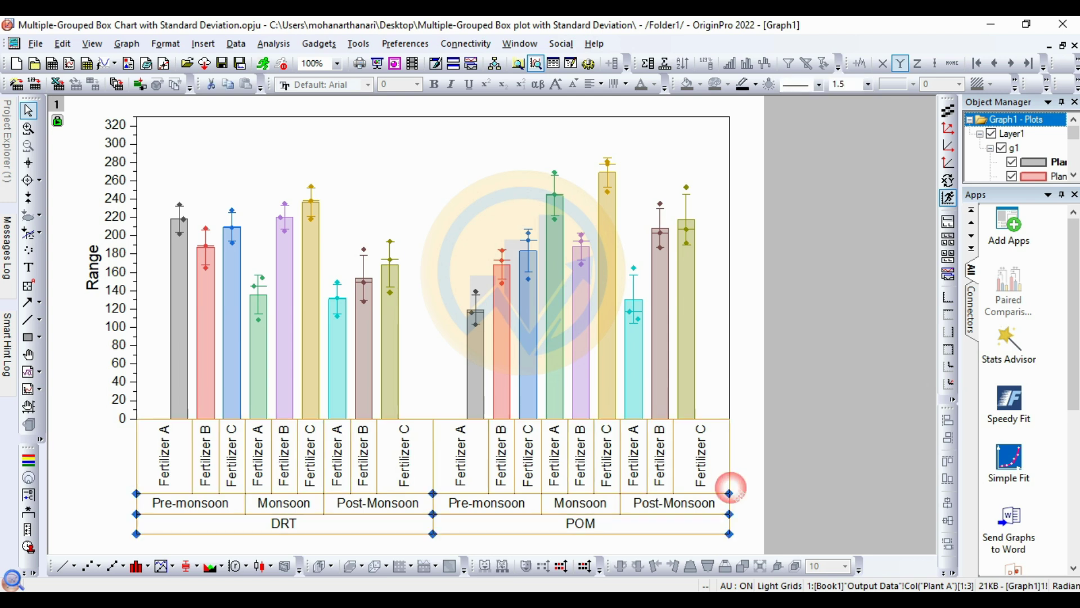
right_click(717, 464)
left_click(749, 448)
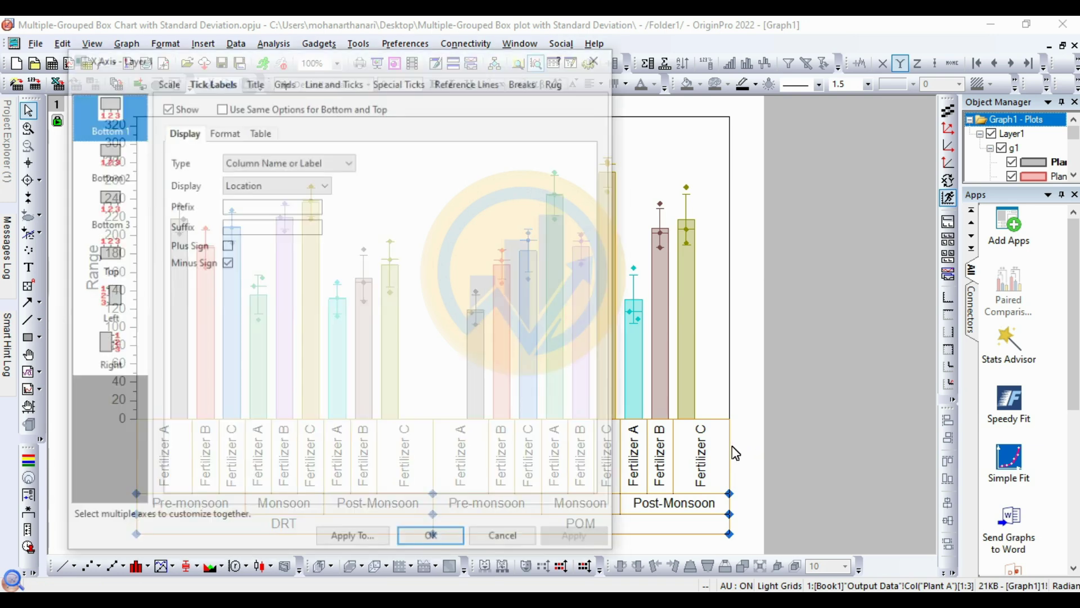
left_click_drag(217, 66, 591, 80)
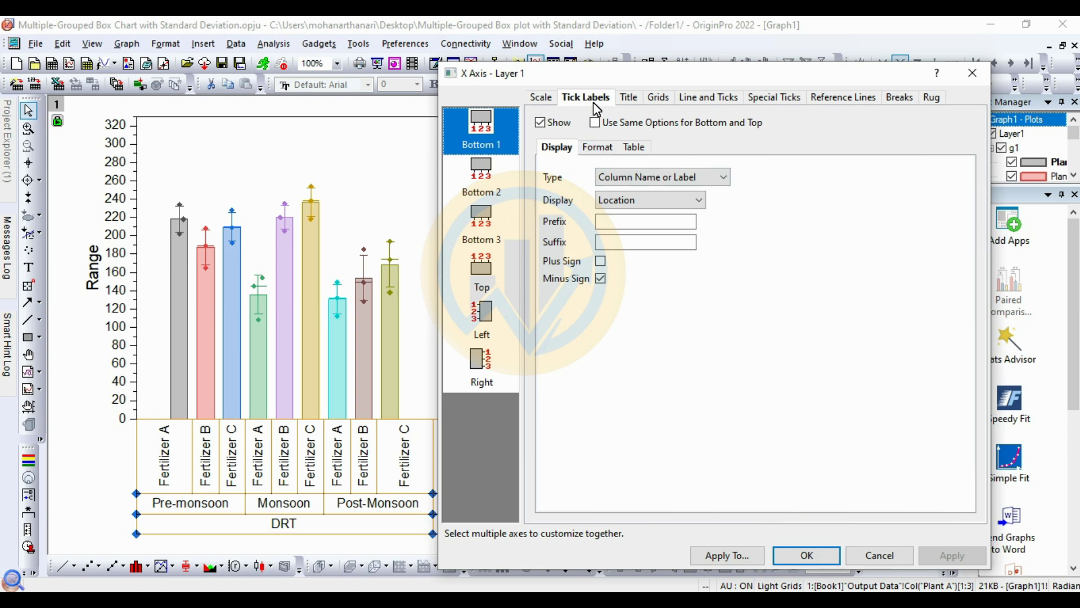
left_click(597, 147)
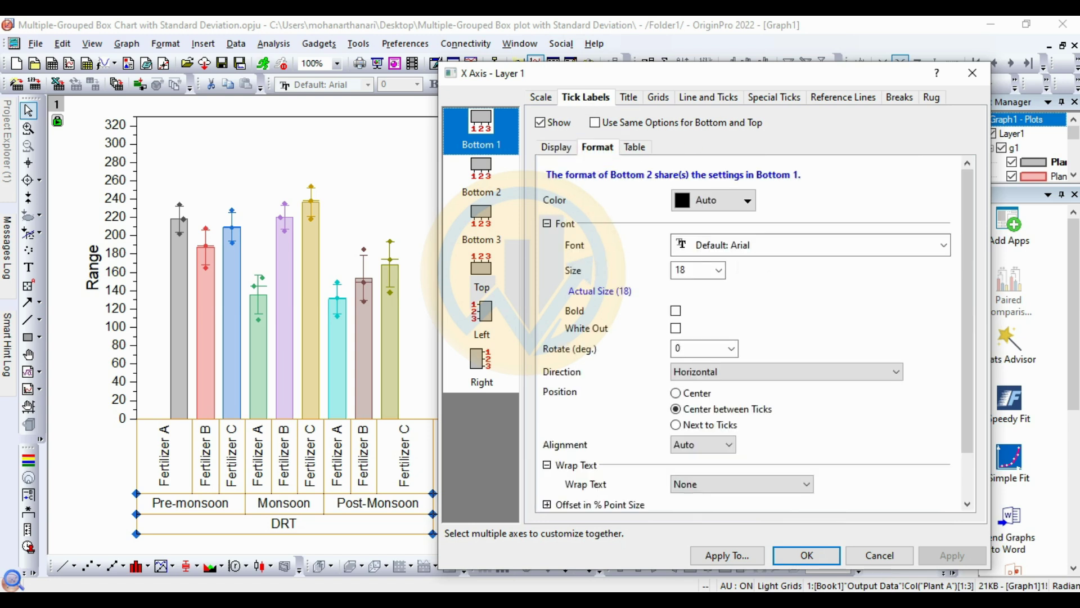
left_click(944, 246)
type("Times New Roman")
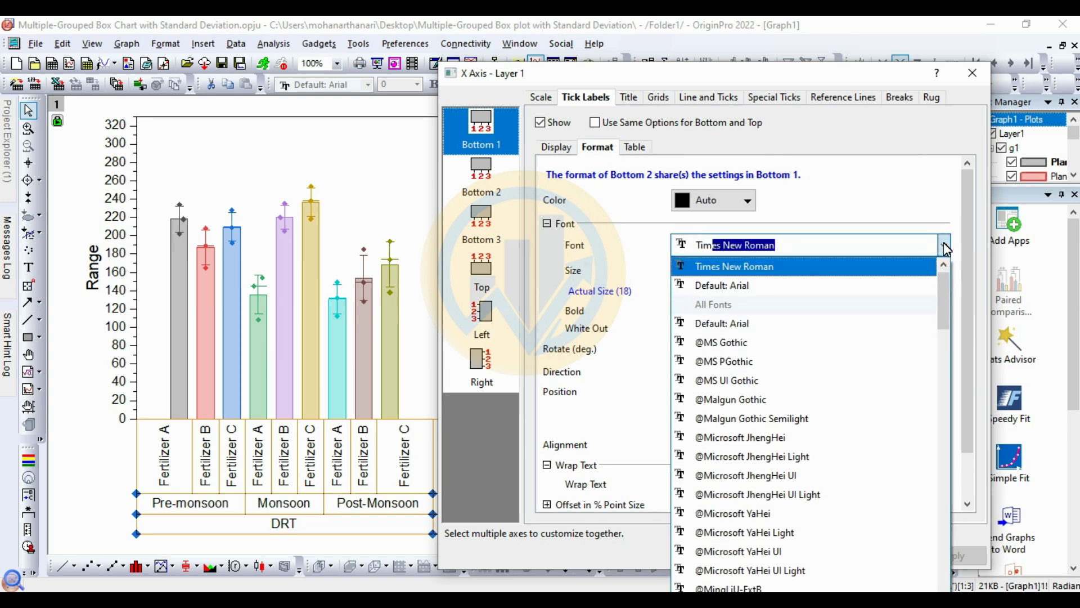
left_click(945, 248)
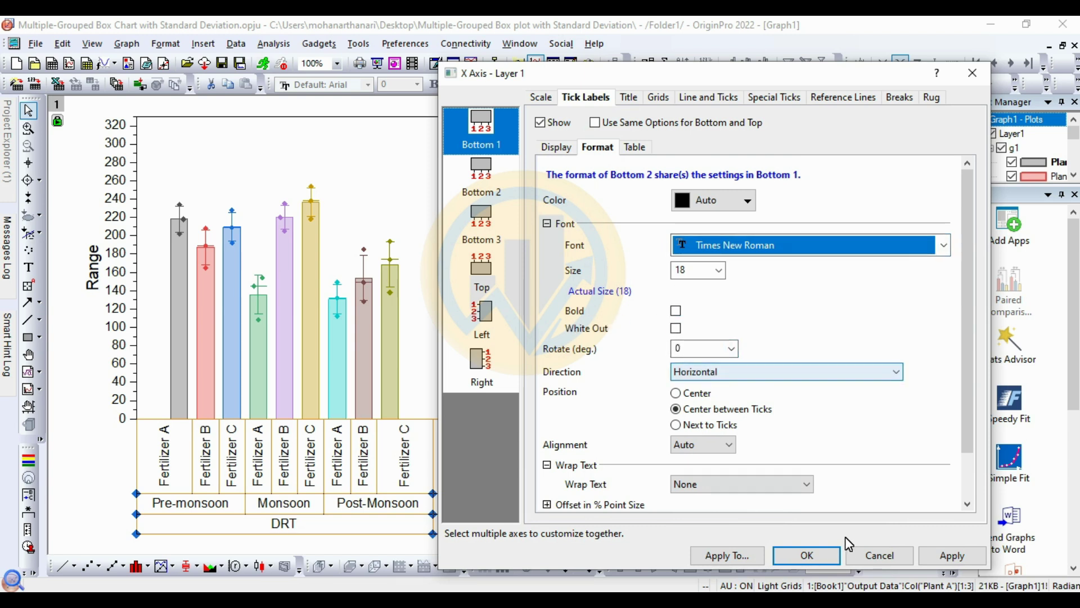
left_click(953, 557)
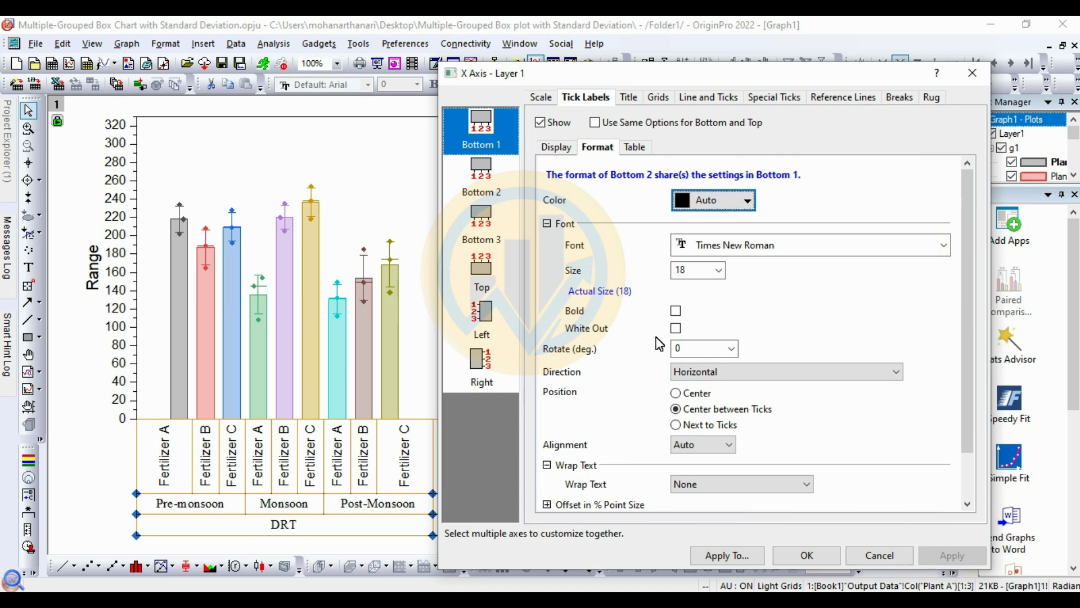
Try bold on the location and season tick labels, and turn it off again
left_click(675, 311)
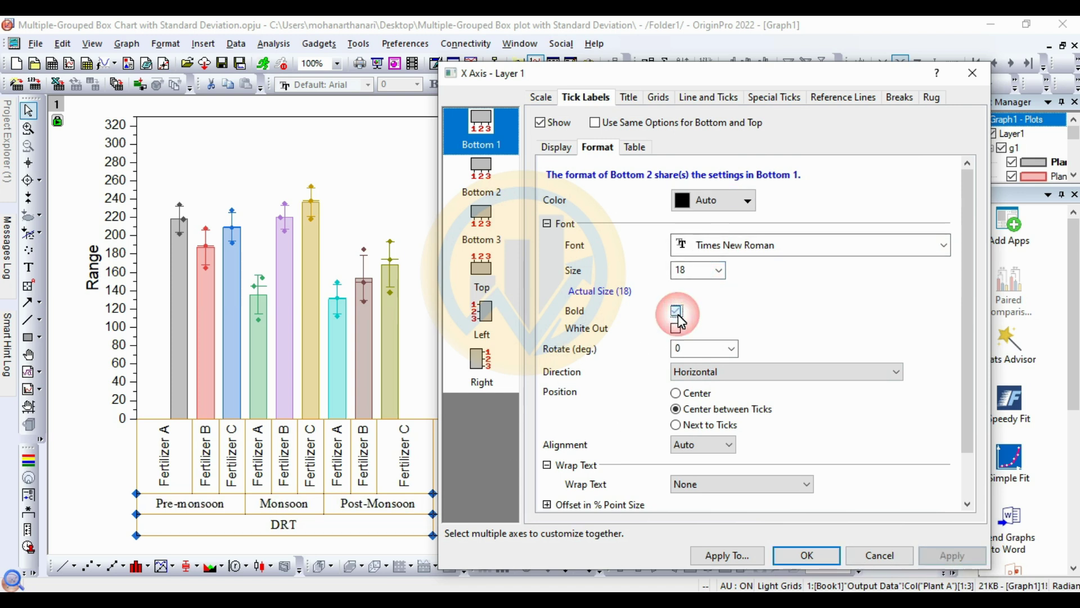
left_click(951, 556)
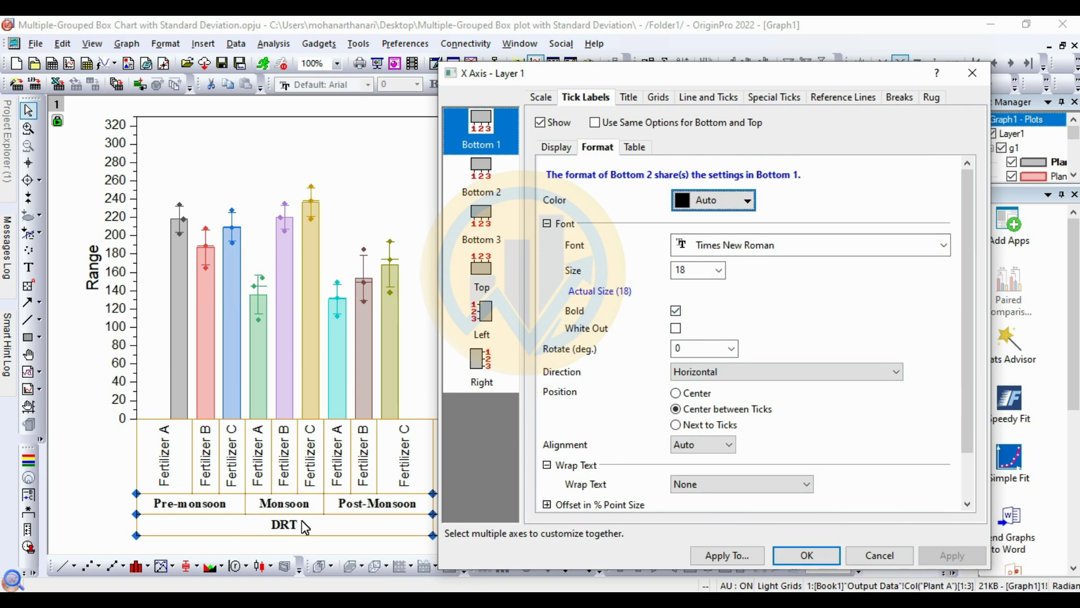
left_click(676, 311)
left_click(938, 561)
left_click(937, 562)
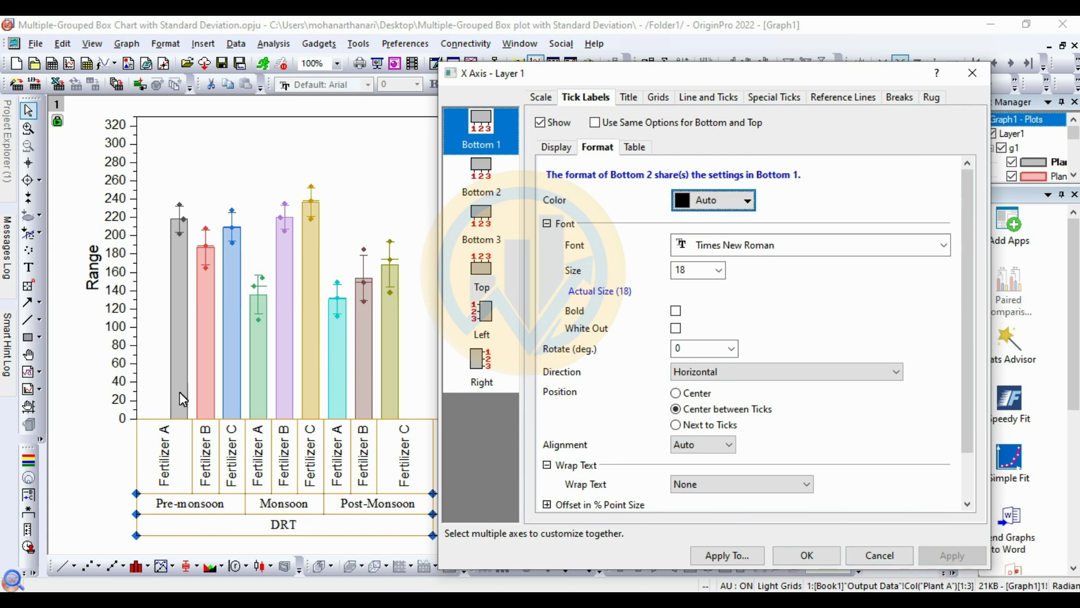
Set the font of the rotated fertilizer tick labels to Times New Roman
left_click(490, 189)
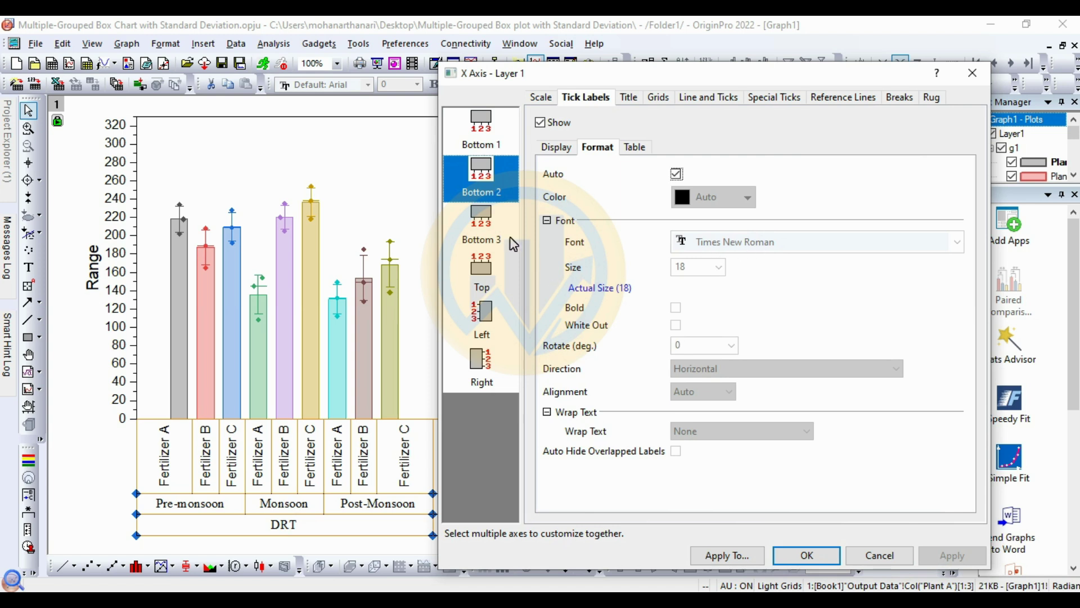
left_click(481, 239)
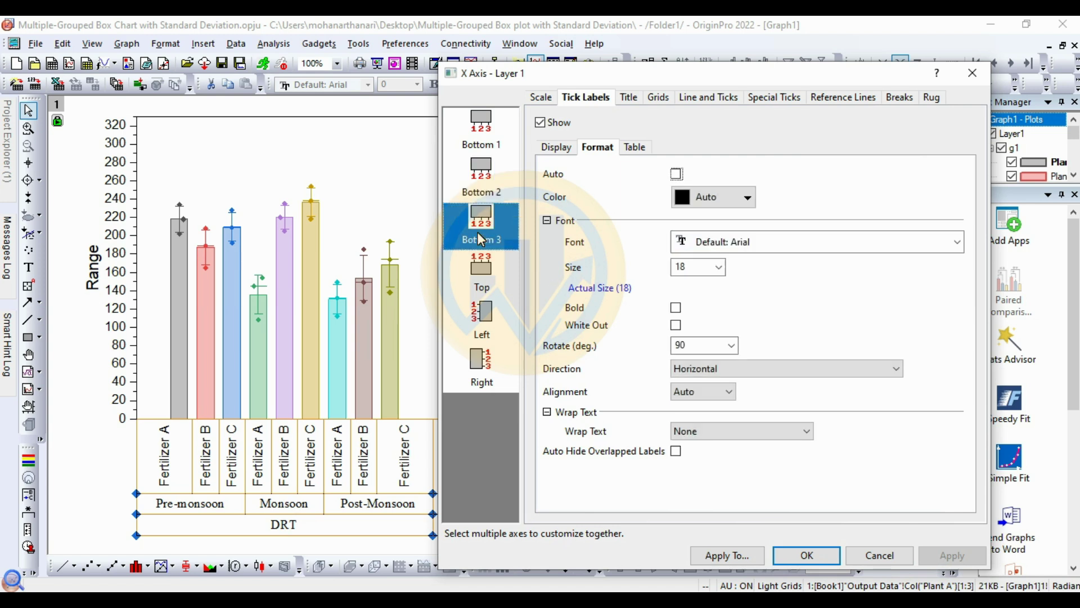
left_click(816, 243)
type("Times New Roman")
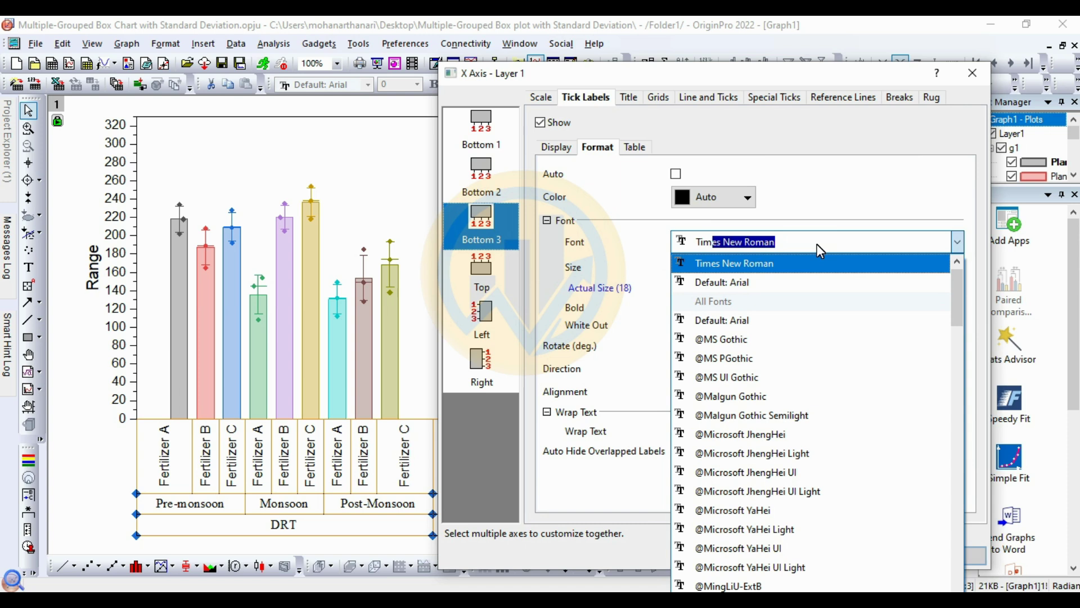
left_click(810, 263)
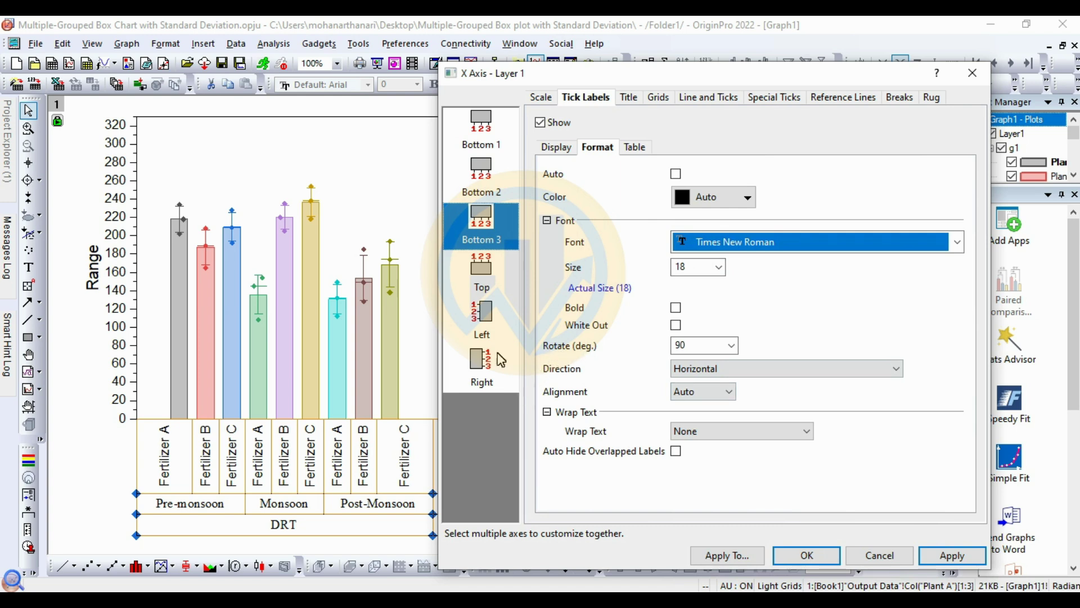
left_click(969, 564)
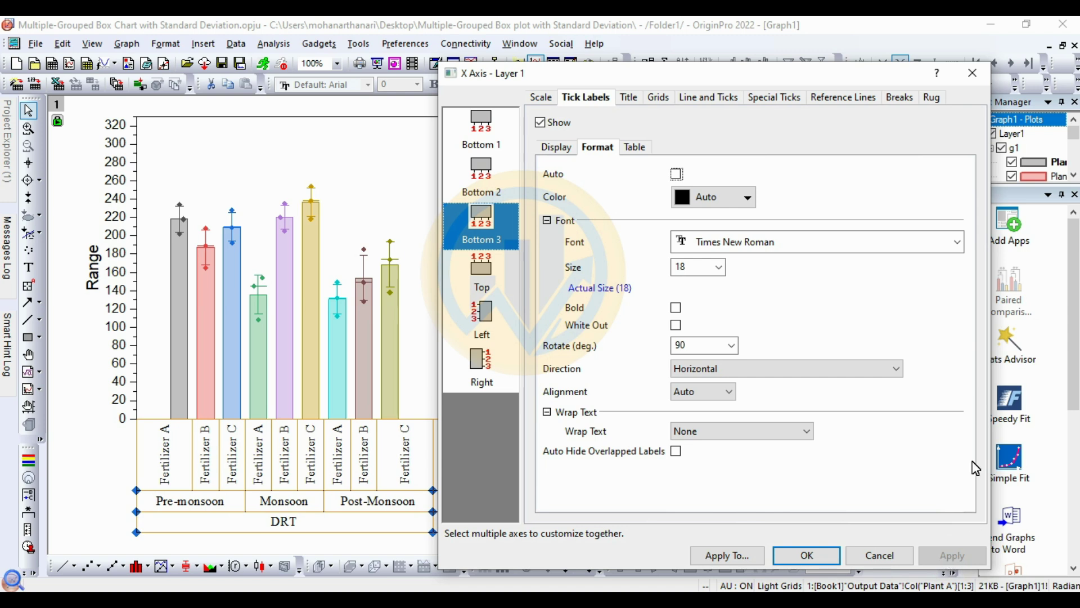
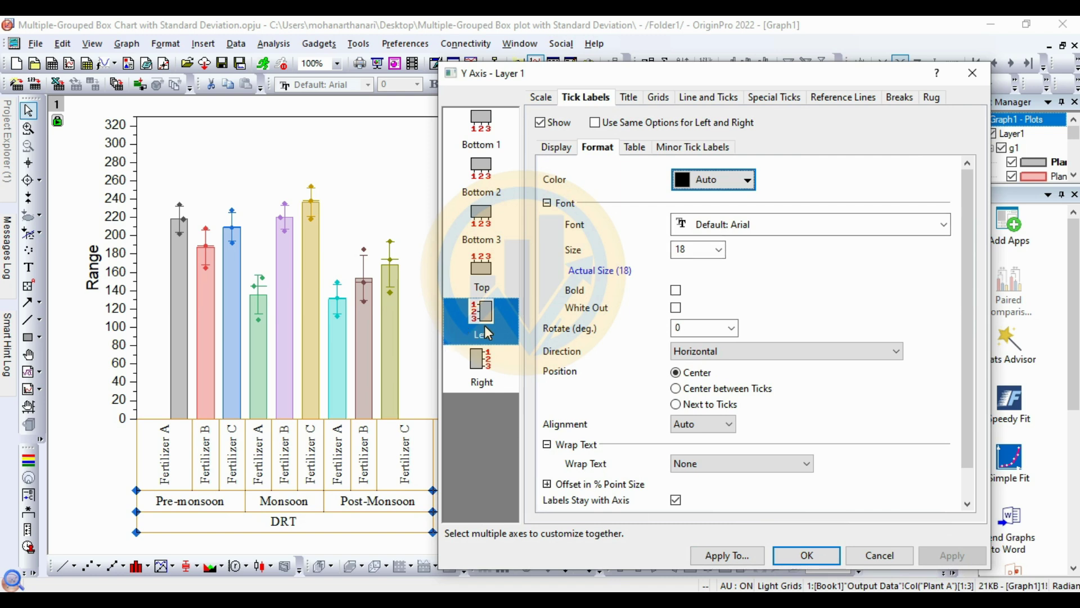
Set the font of the left Y axis tick labels to Times New Roman
left_click(878, 223)
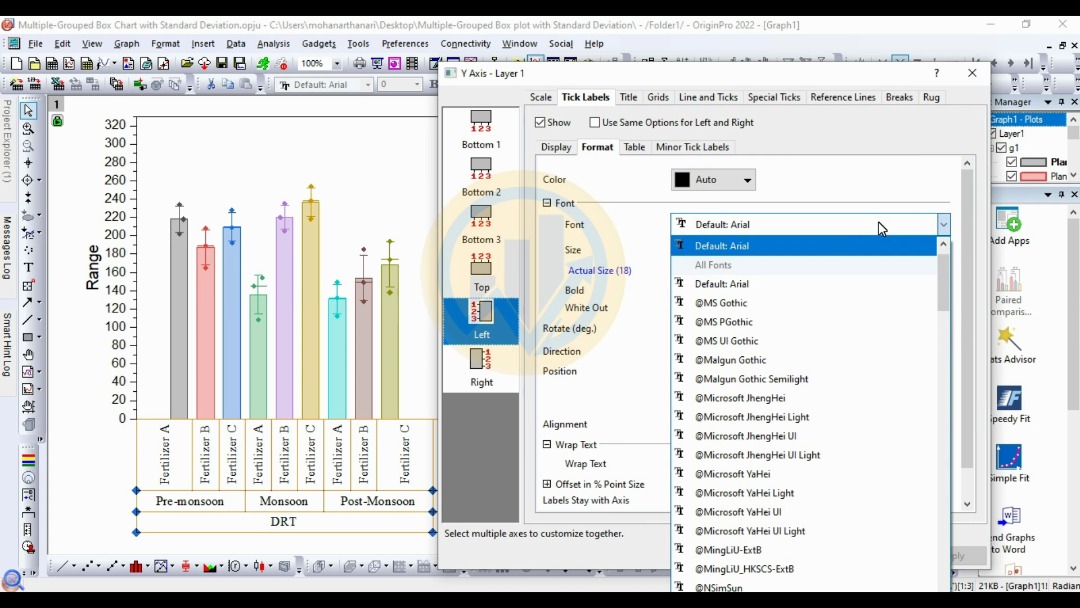
type("Times New Roman")
left_click(855, 243)
left_click(980, 559)
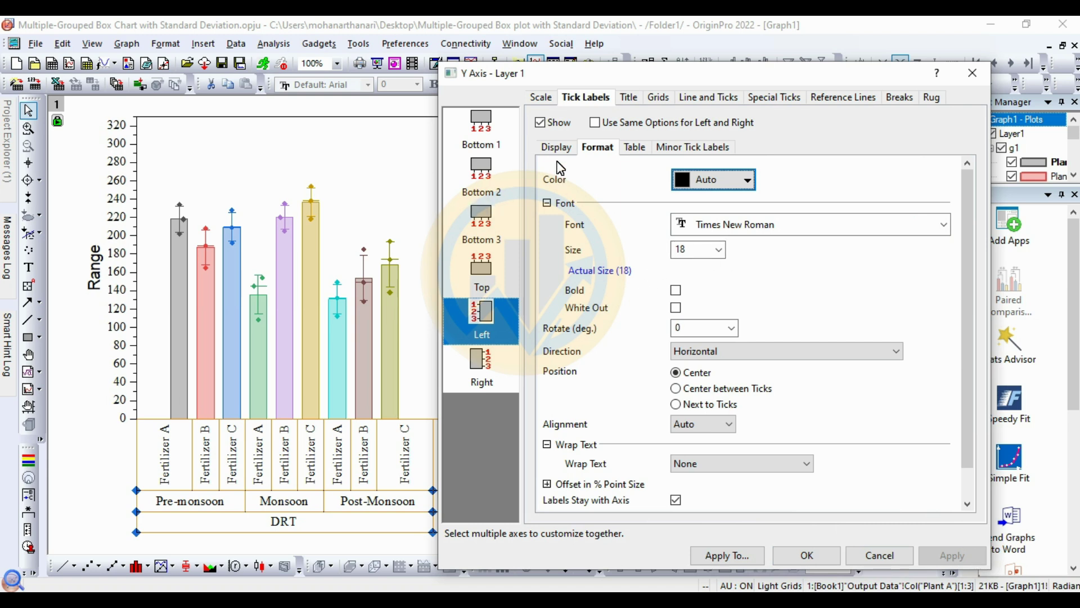
Set the major tick increment of the vertical axis scale to 50
left_click(543, 101)
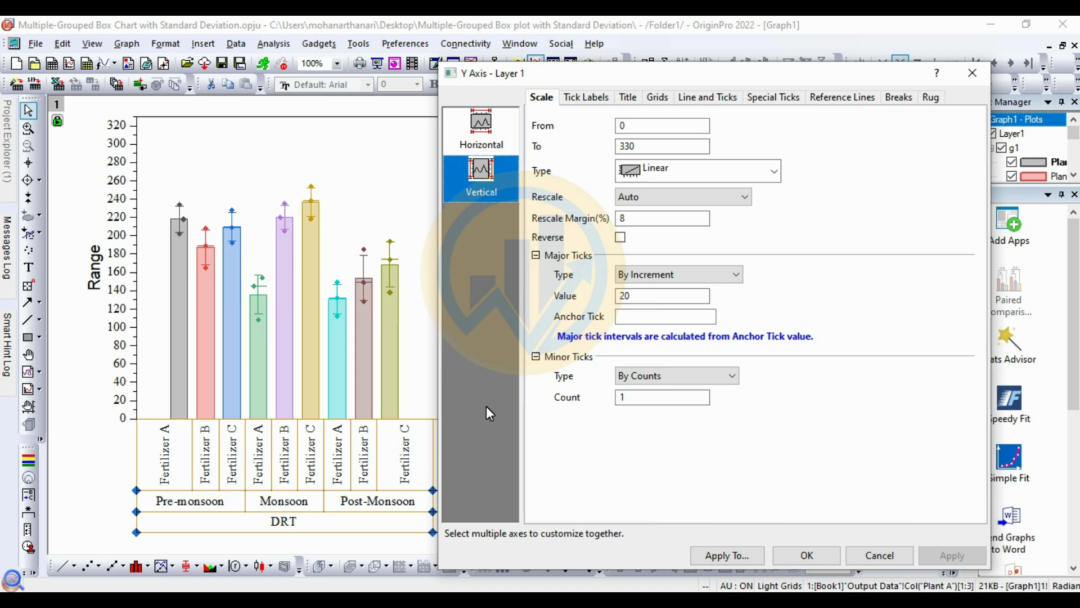
double_click(624, 296)
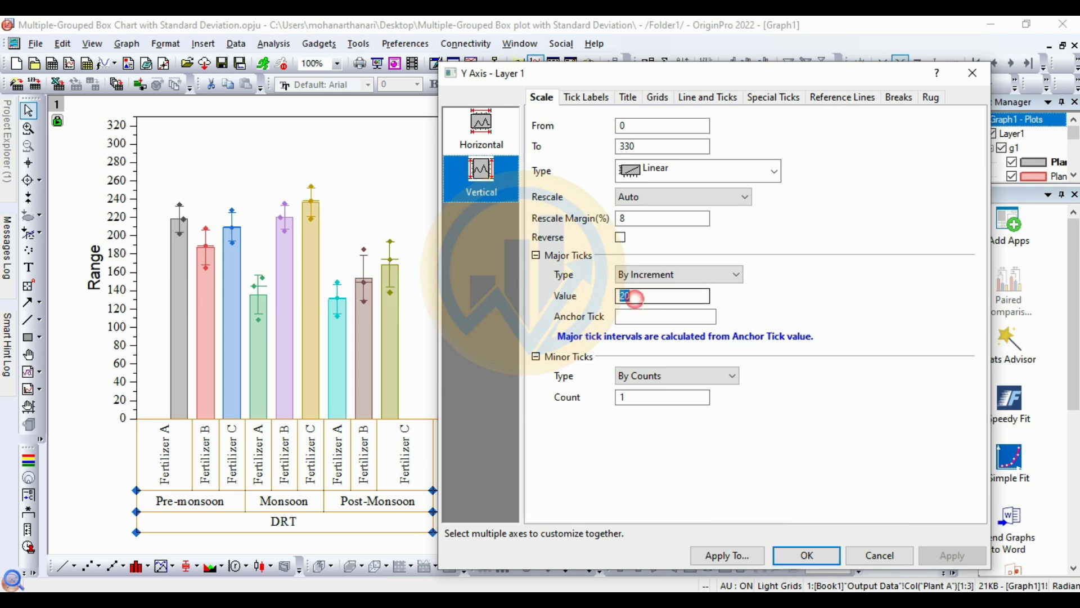
type("50")
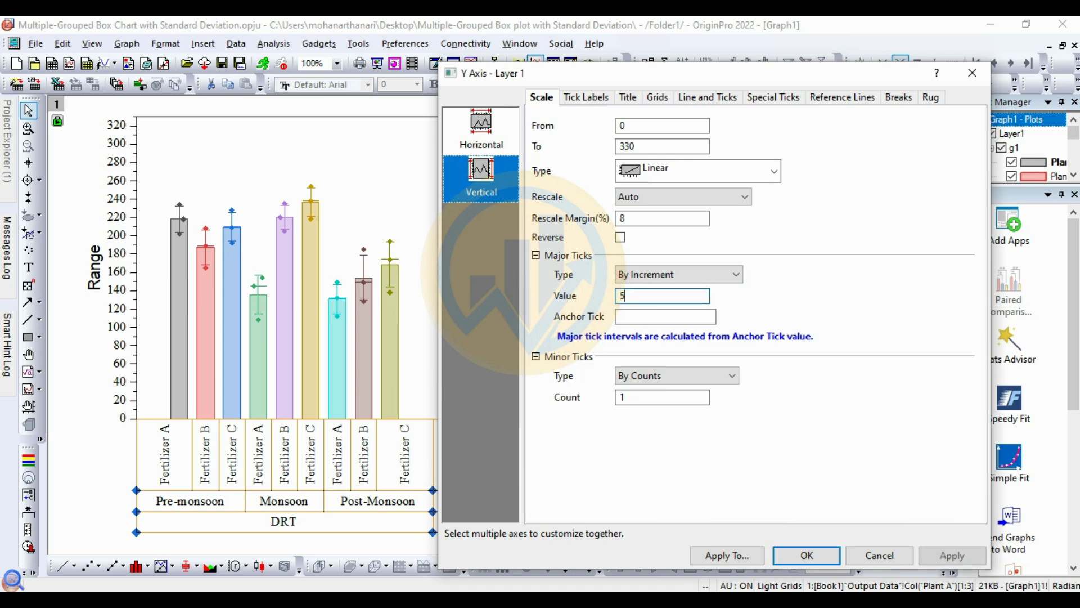
left_click(956, 556)
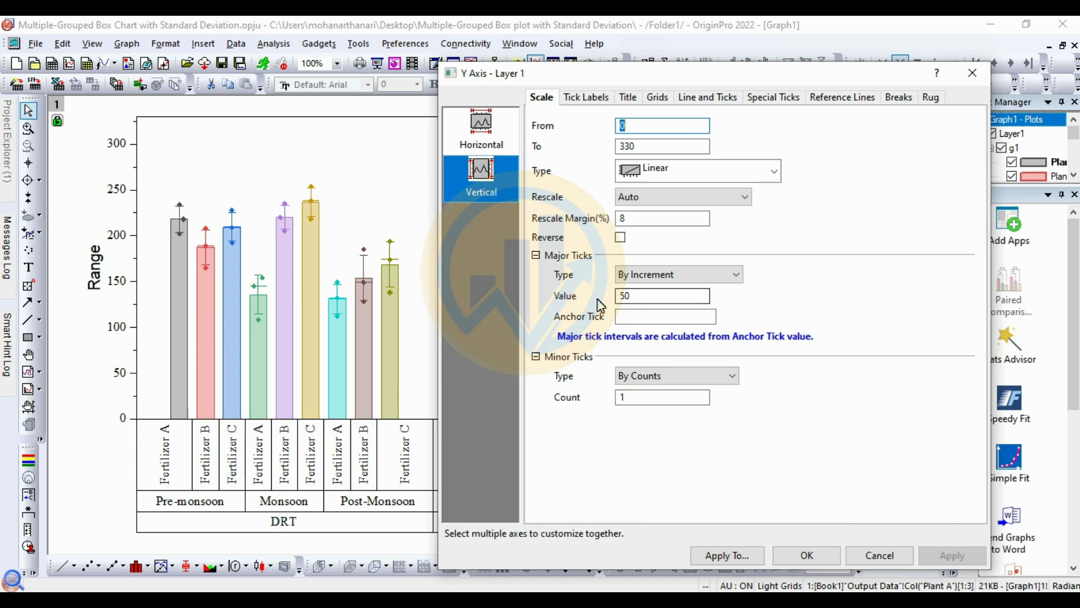
Close the axis settings and replace the Y axis title text with "Plant Height (cm)"
left_click(803, 556)
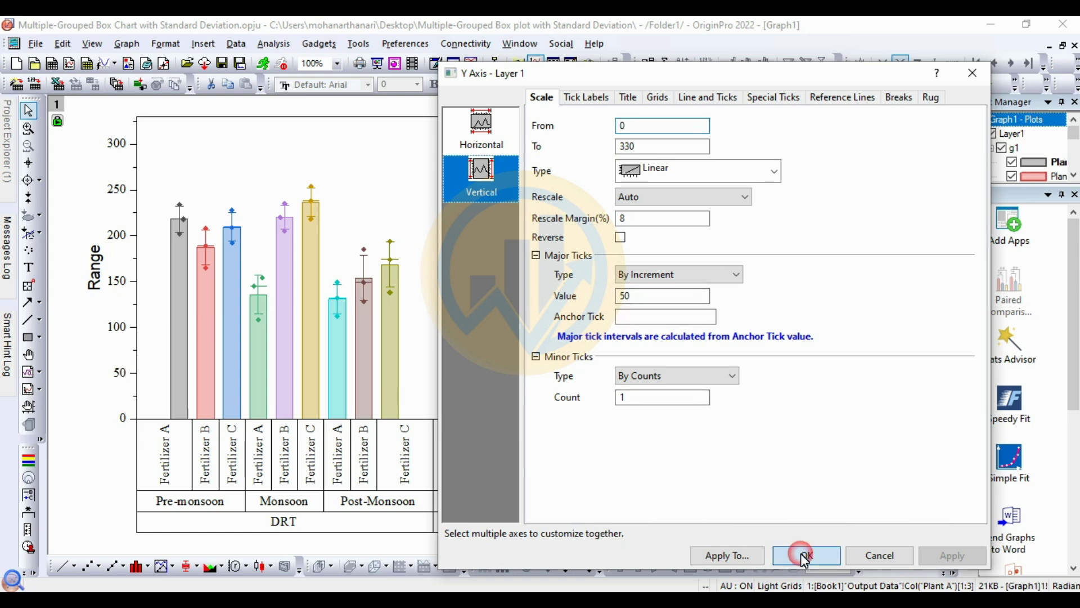
double_click(99, 280)
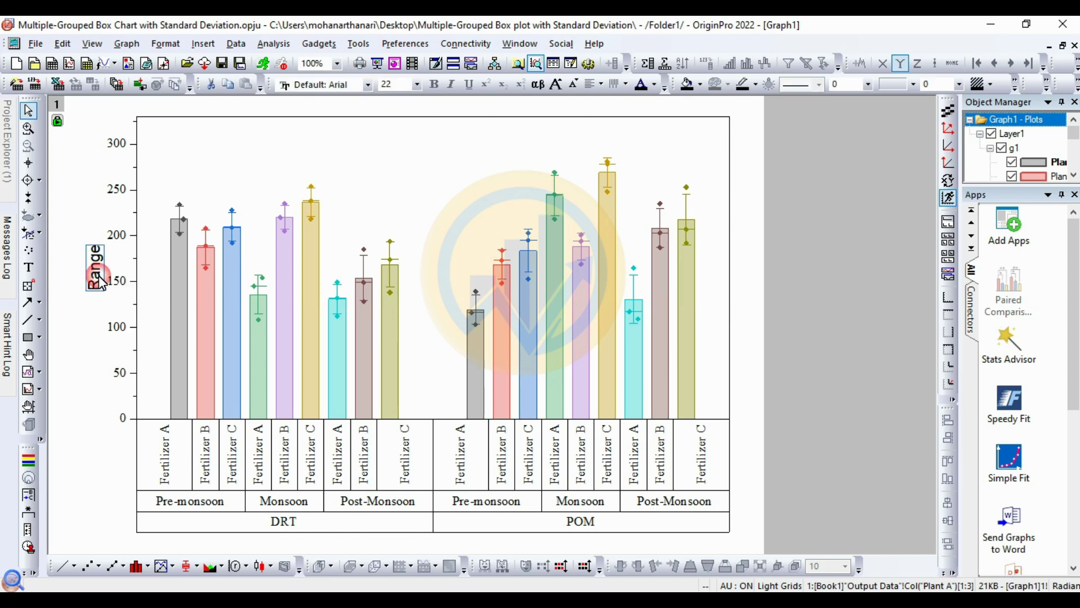
left_click_drag(120, 277, 39, 271)
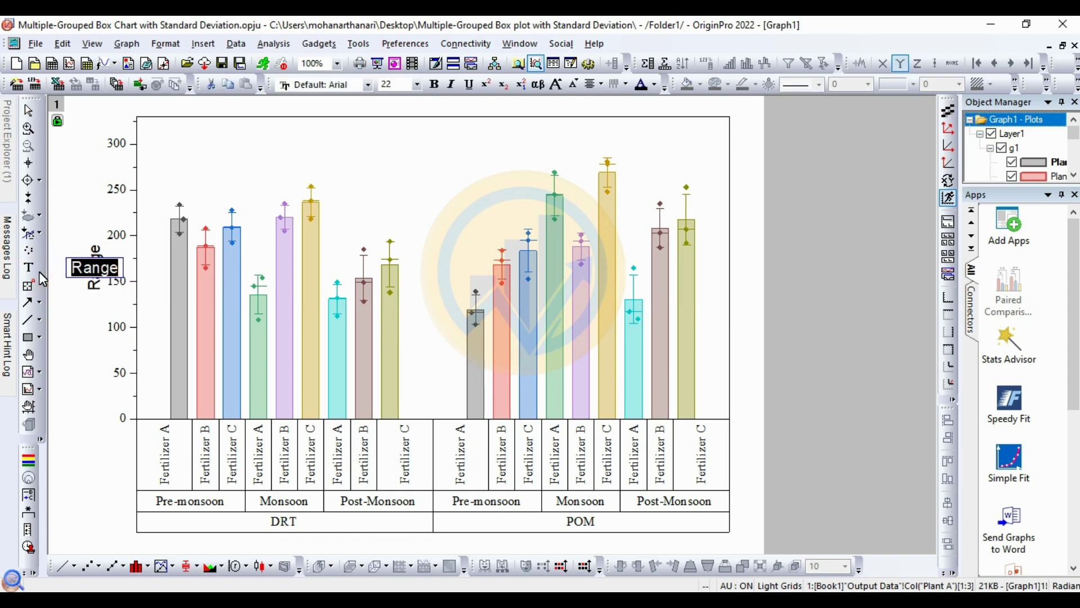
type("Plant")
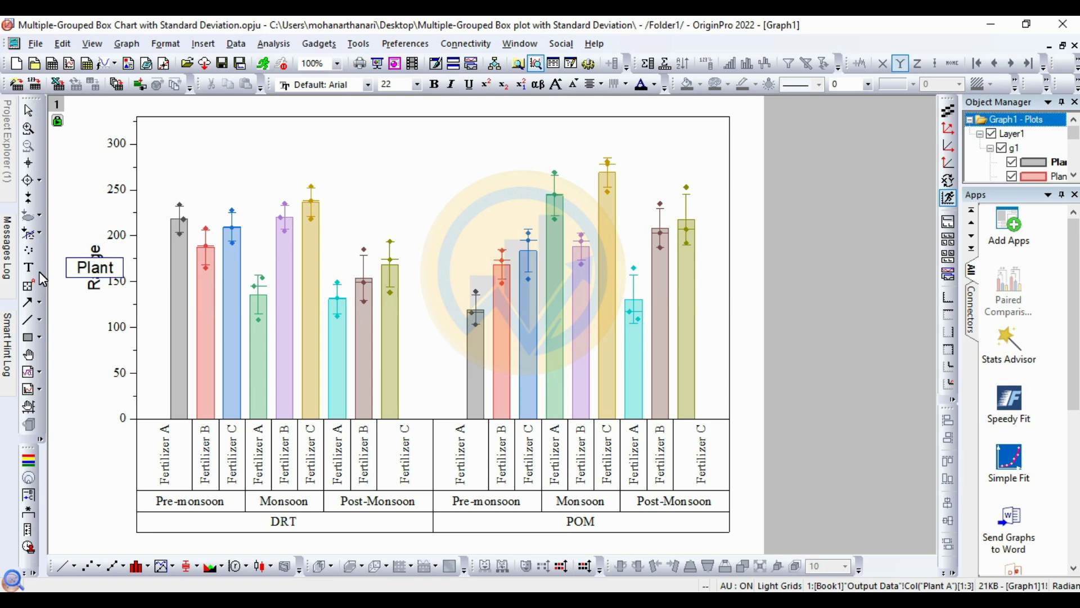
type(" Heig")
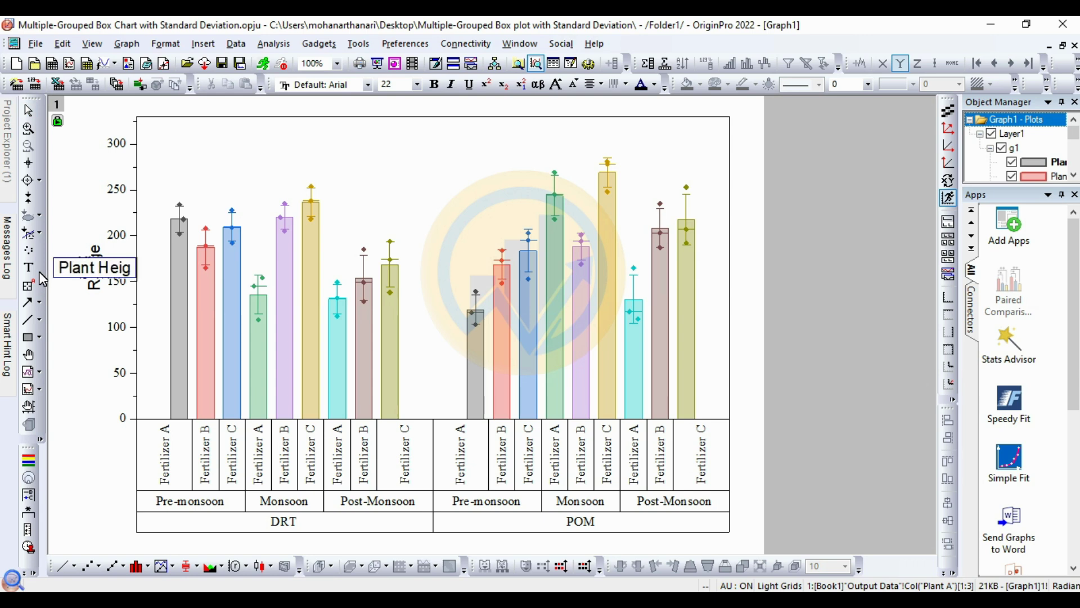
type("ht (")
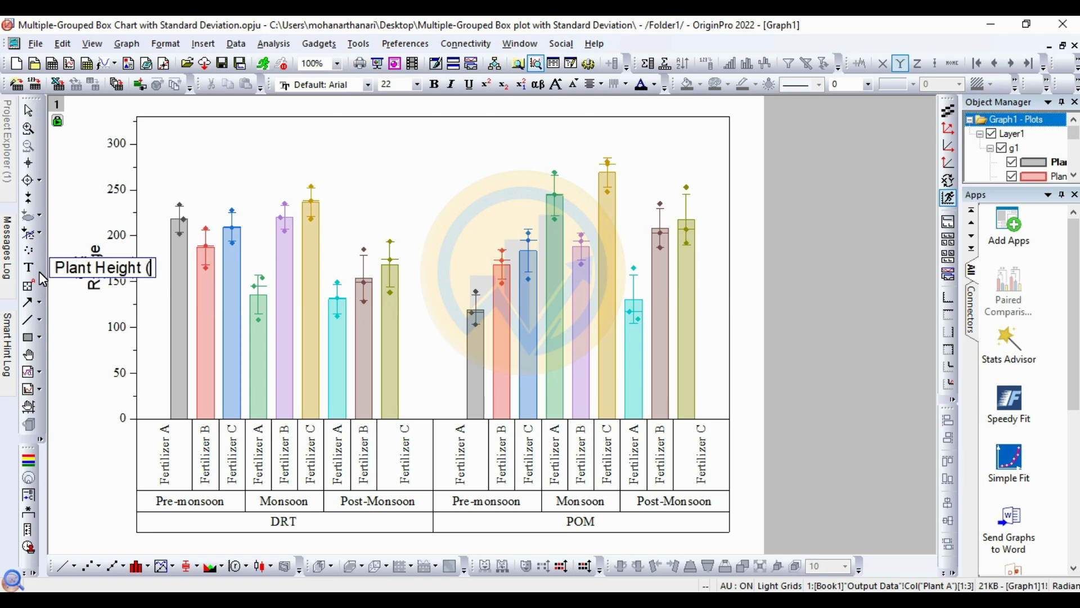
type("cm)")
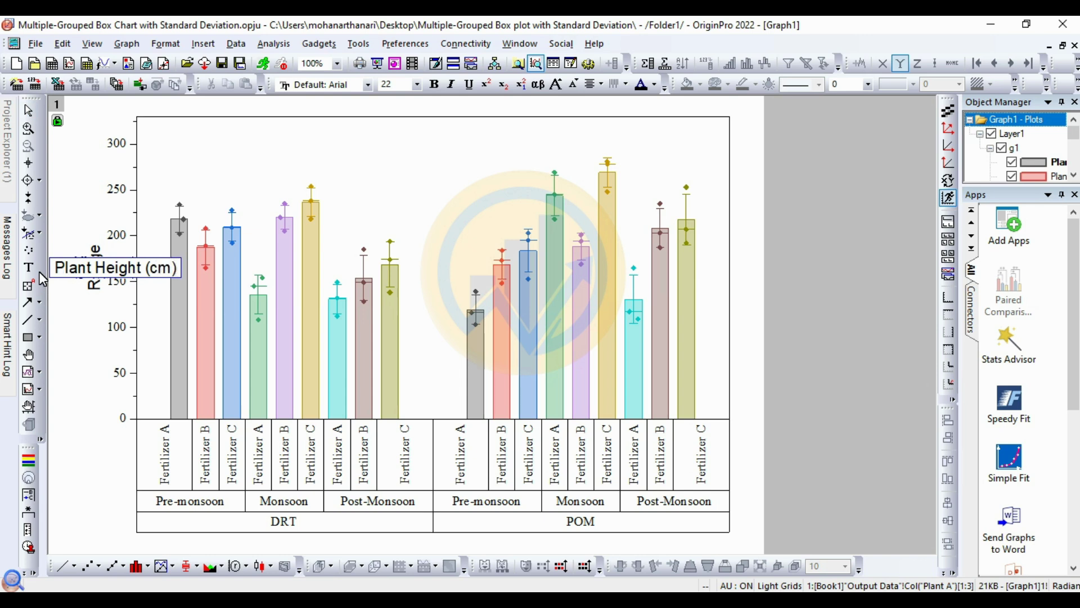
Format the whole Y axis title in Times New Roman at size 18
left_click_drag(179, 269, 54, 269)
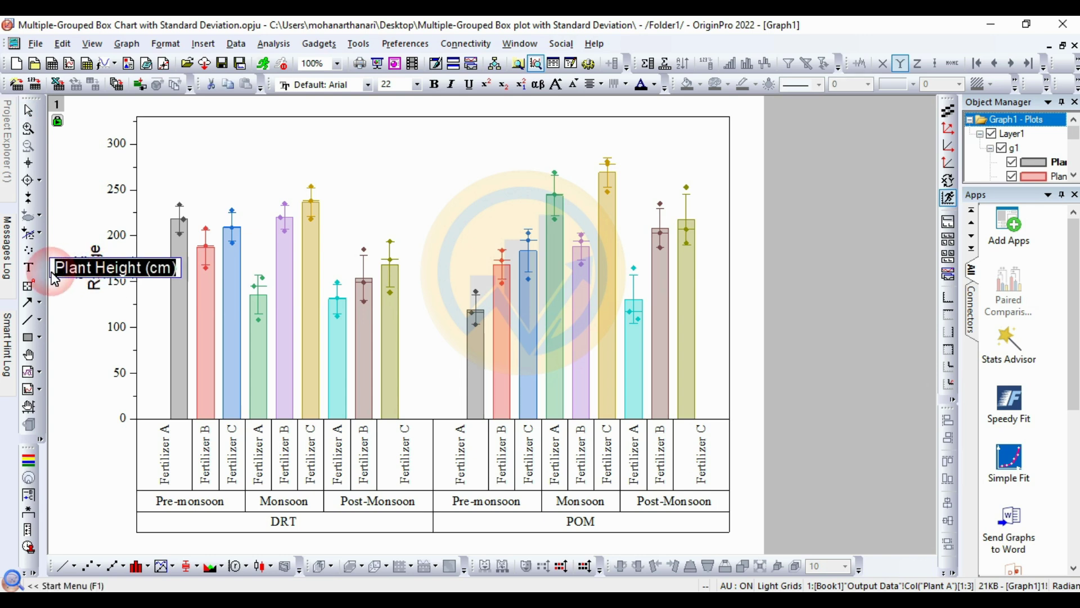
left_click(368, 84)
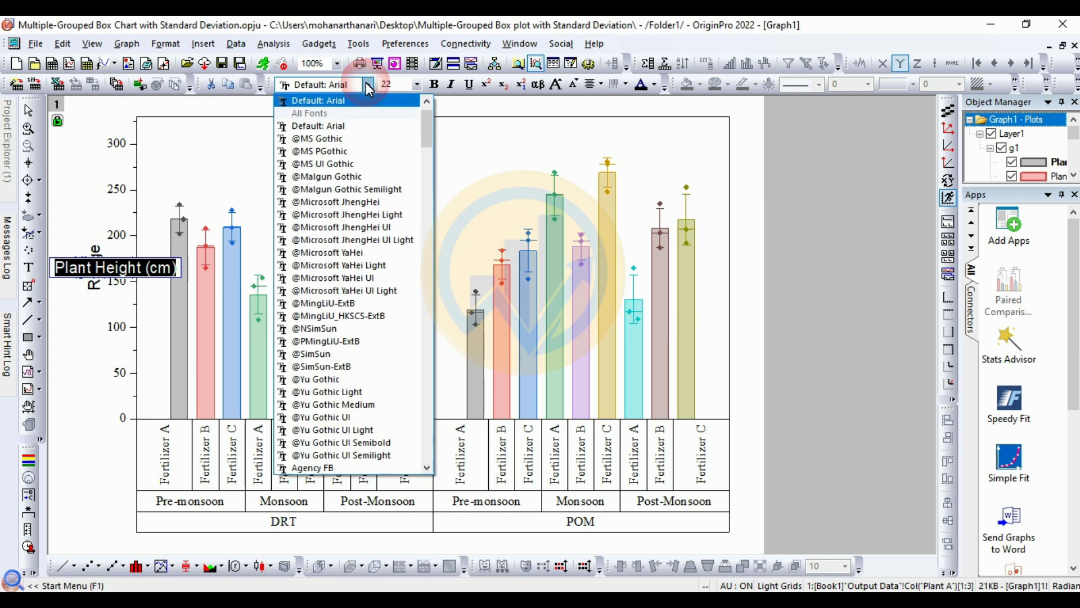
scroll(350, 139, "up", 1)
left_click(340, 113)
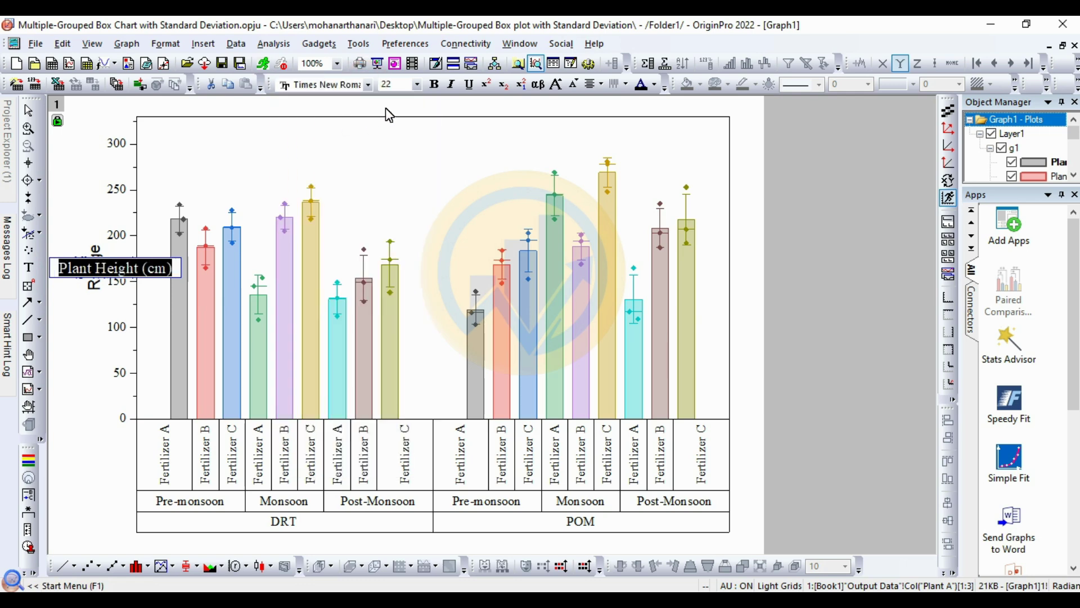
left_click(418, 86)
left_click(396, 164)
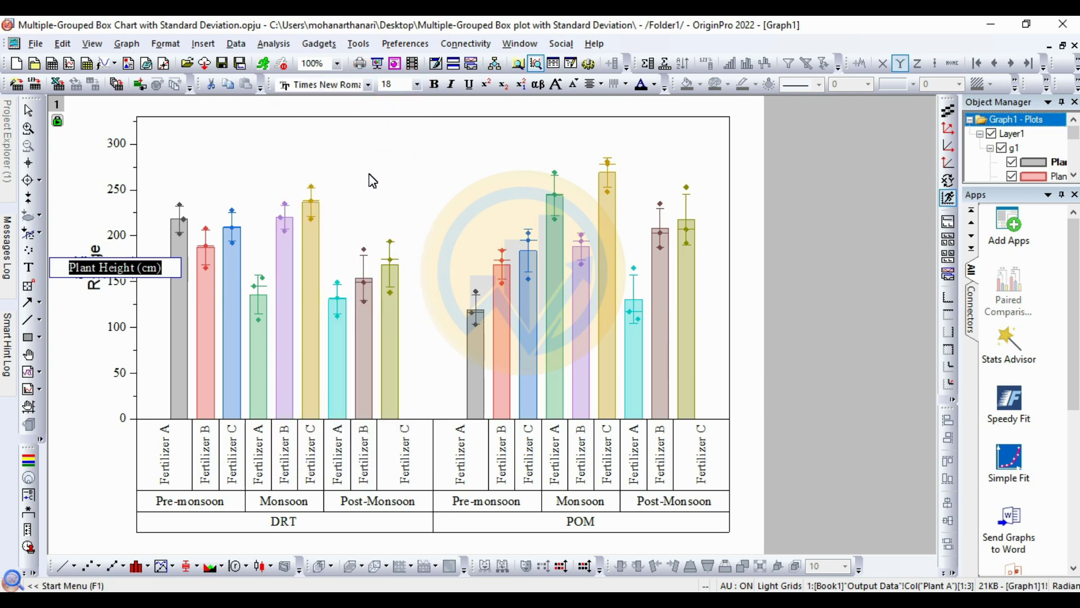
left_click(61, 175)
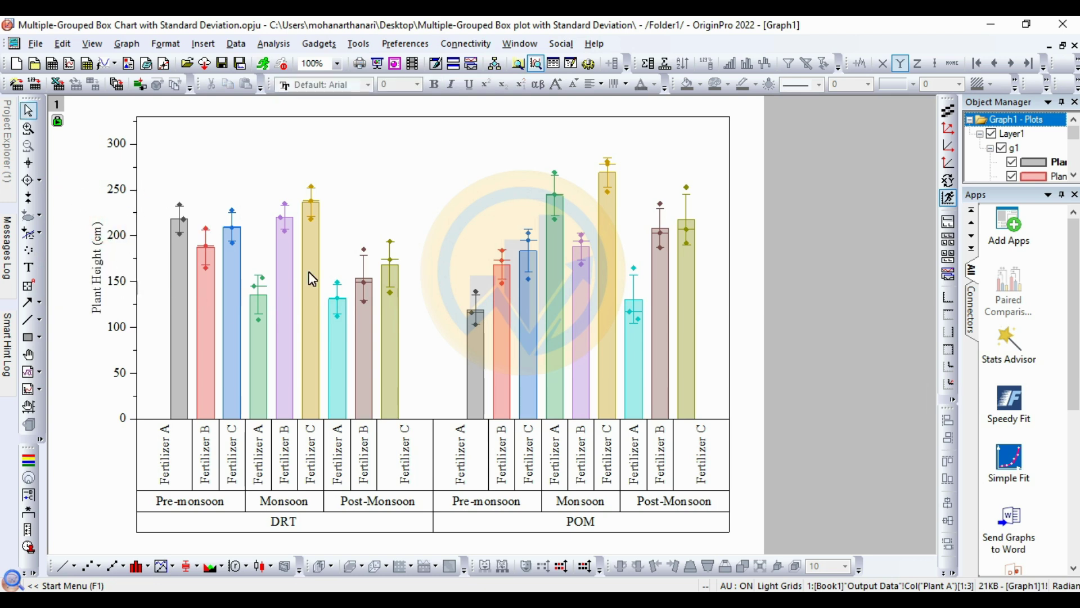
Hide the data point symbols on the bars by setting their symbol size to 0 in the plot details
left_click(310, 304)
right_click(309, 304)
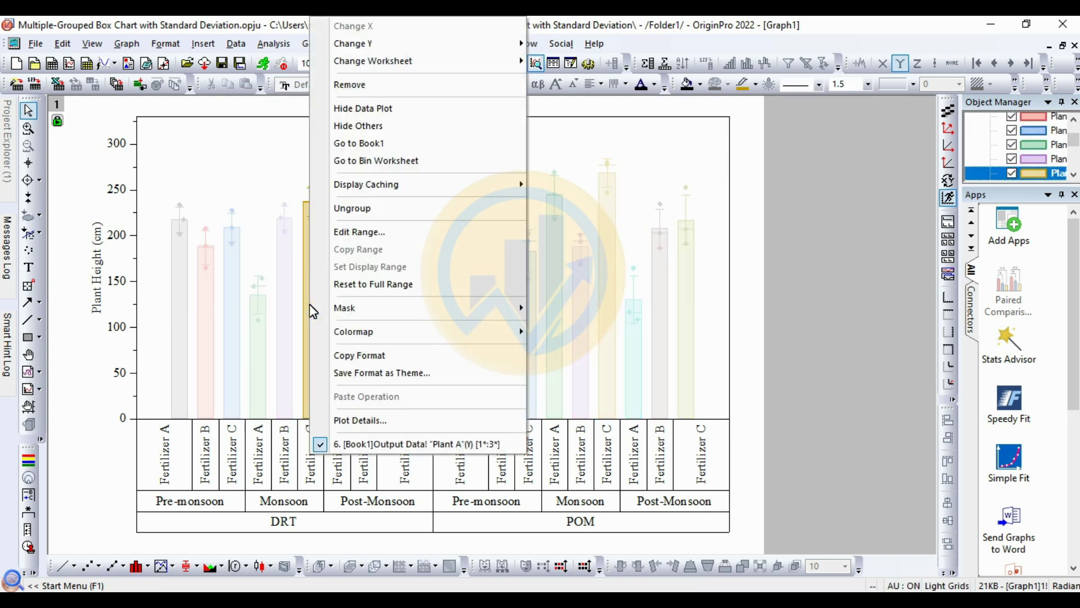
left_click(369, 429)
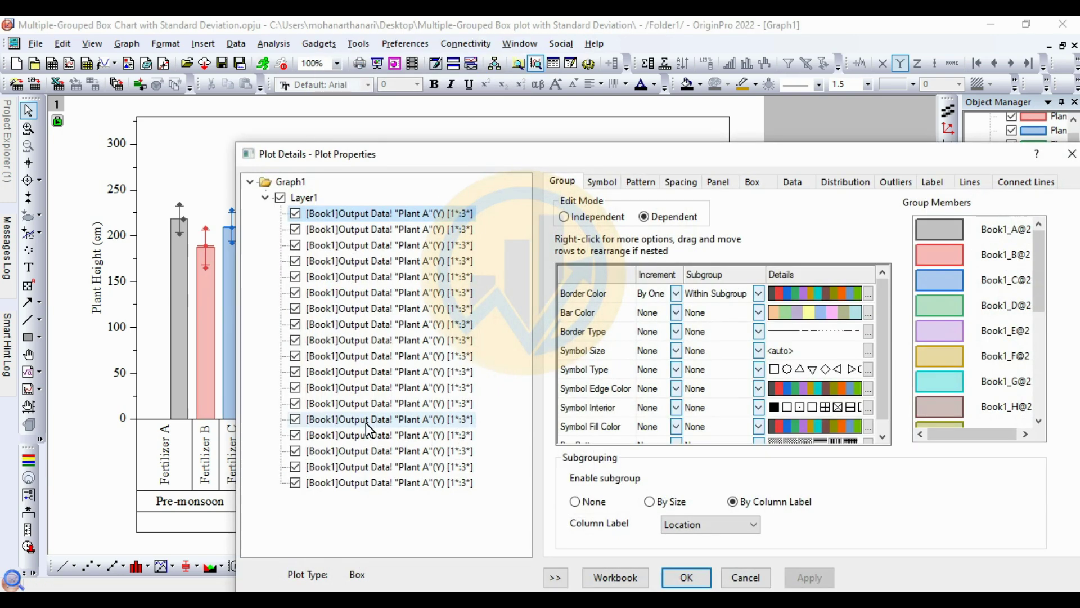
left_click_drag(467, 148, 403, 67)
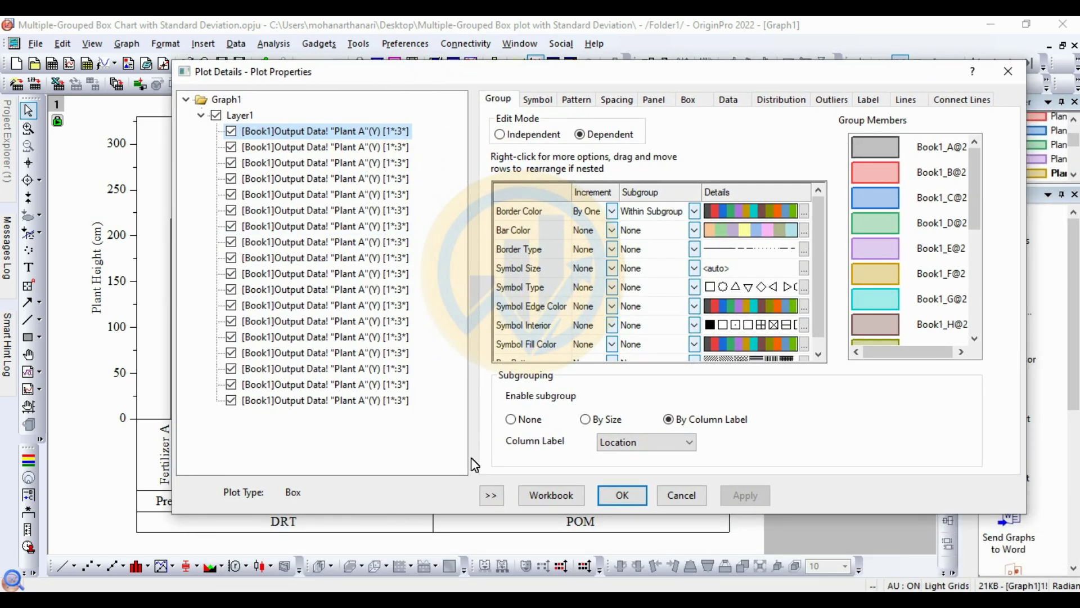
left_click(491, 495)
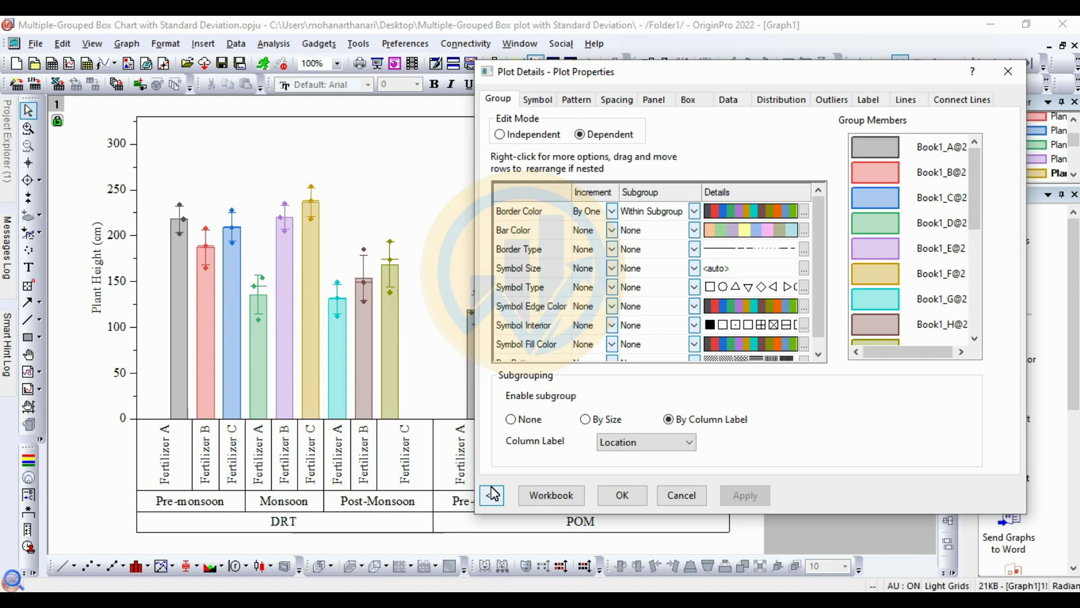
left_click(536, 101)
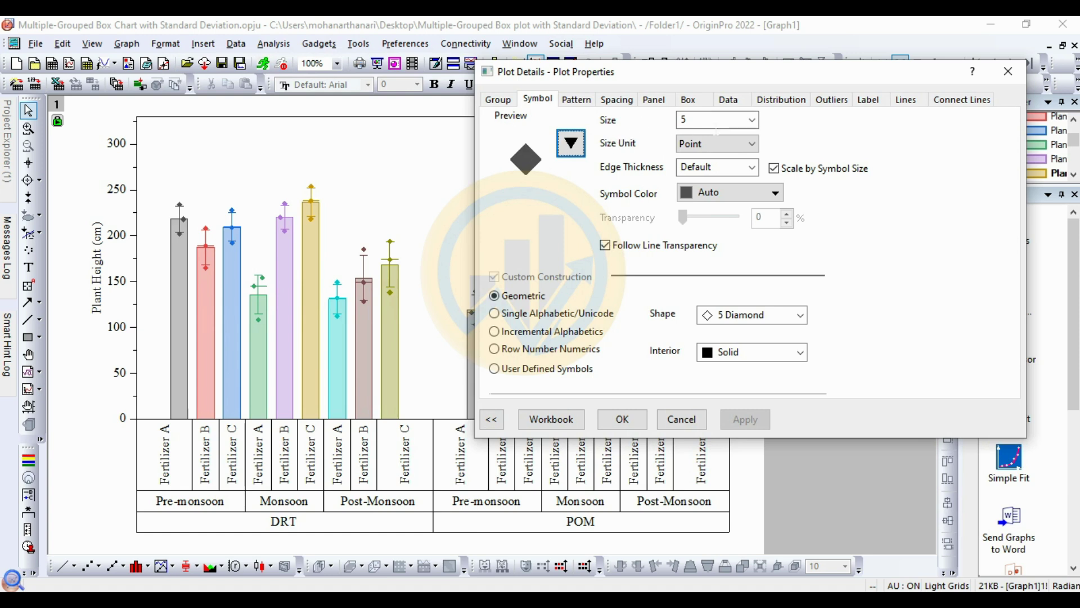
left_click(752, 121)
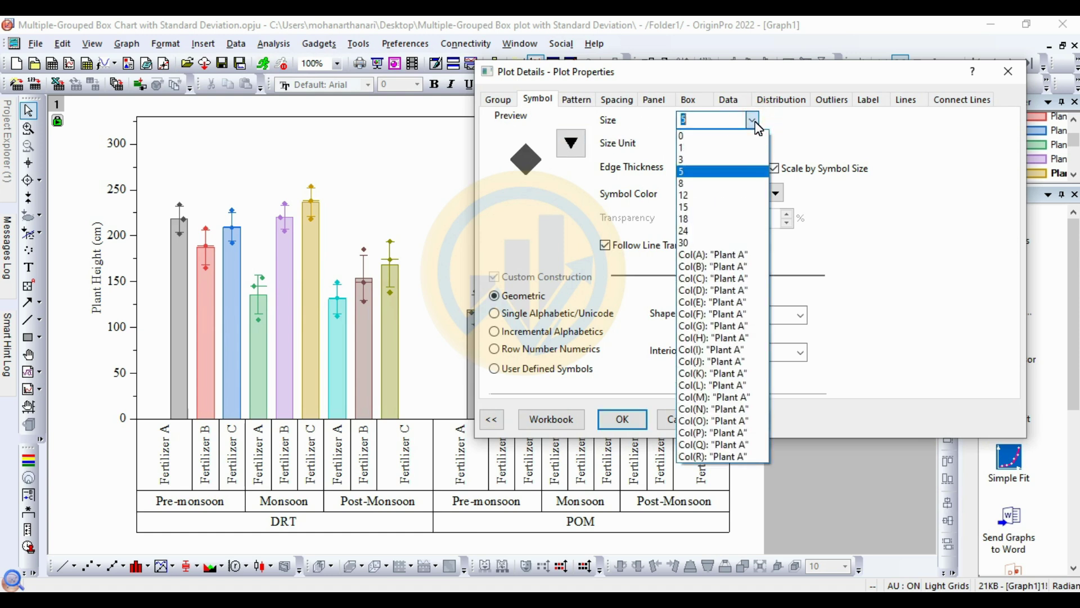
left_click(684, 135)
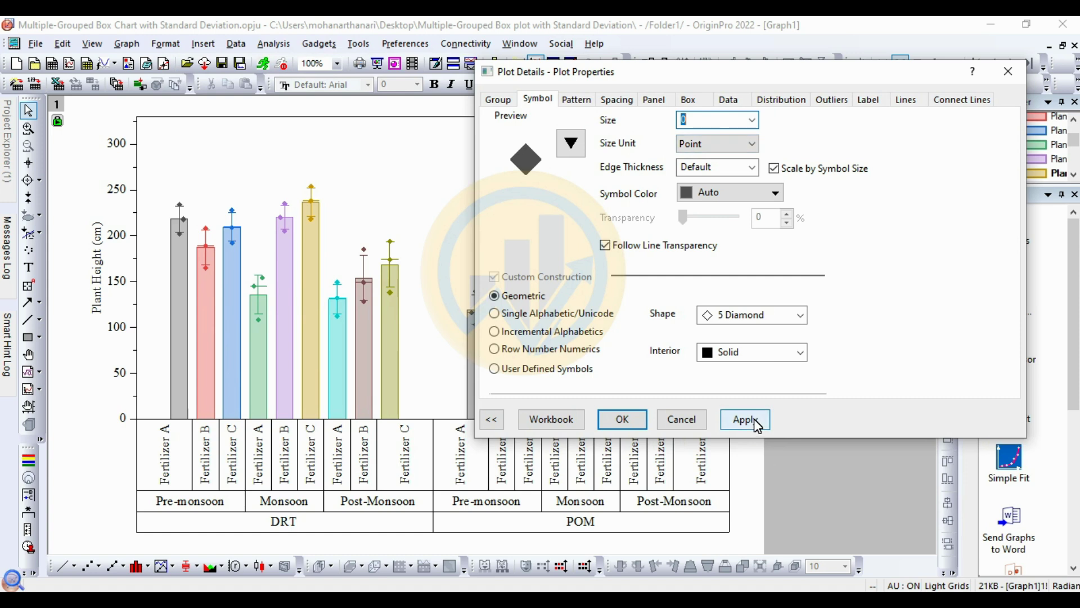
left_click(746, 420)
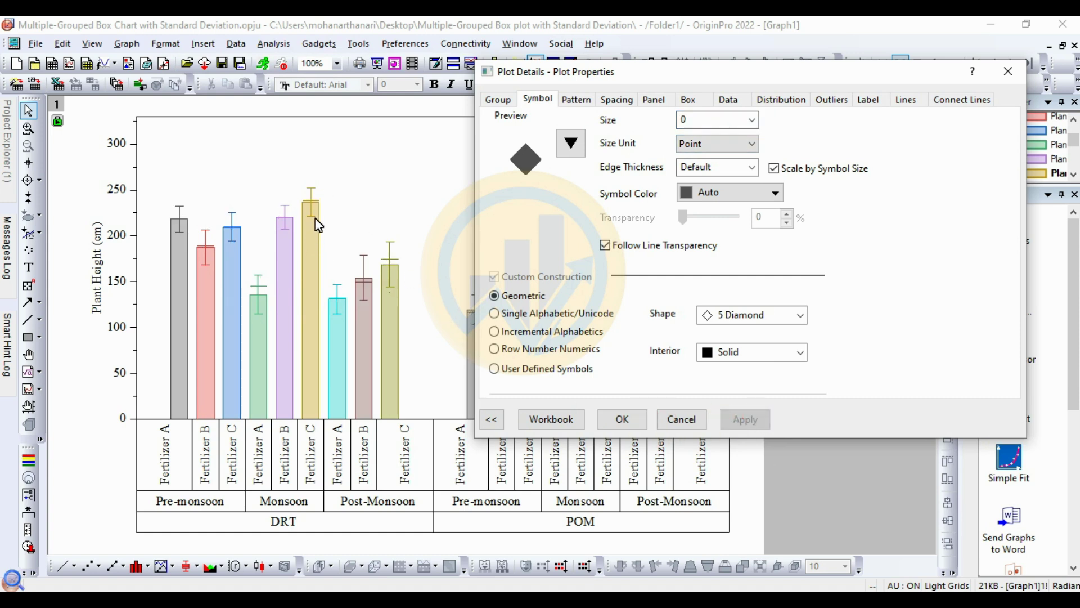
Give all the bars a single black border with a width of 2
left_click(578, 100)
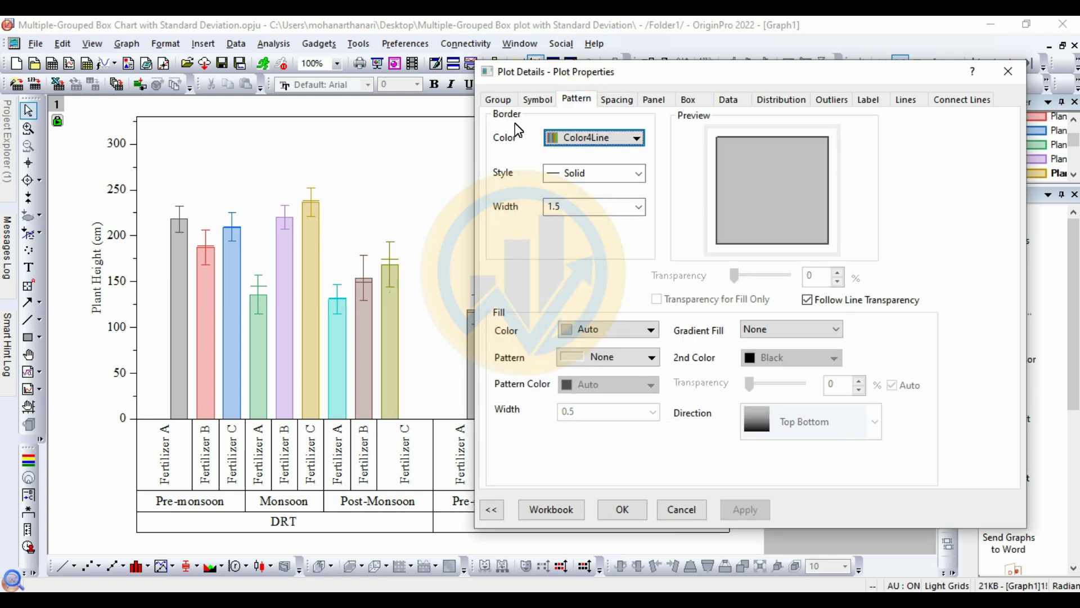
left_click(640, 140)
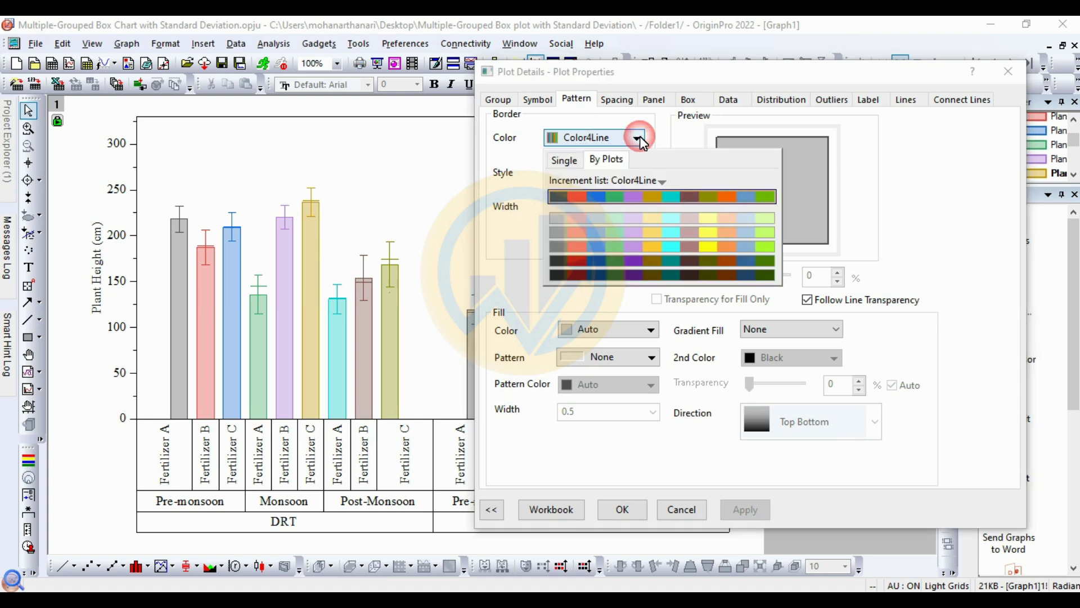
left_click(564, 160)
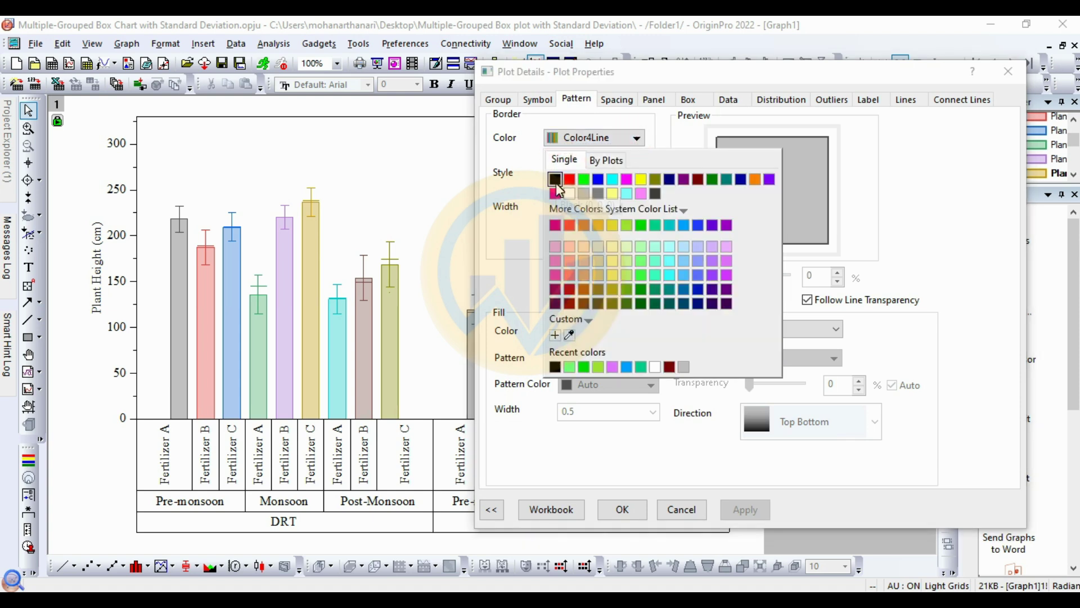
left_click(556, 180)
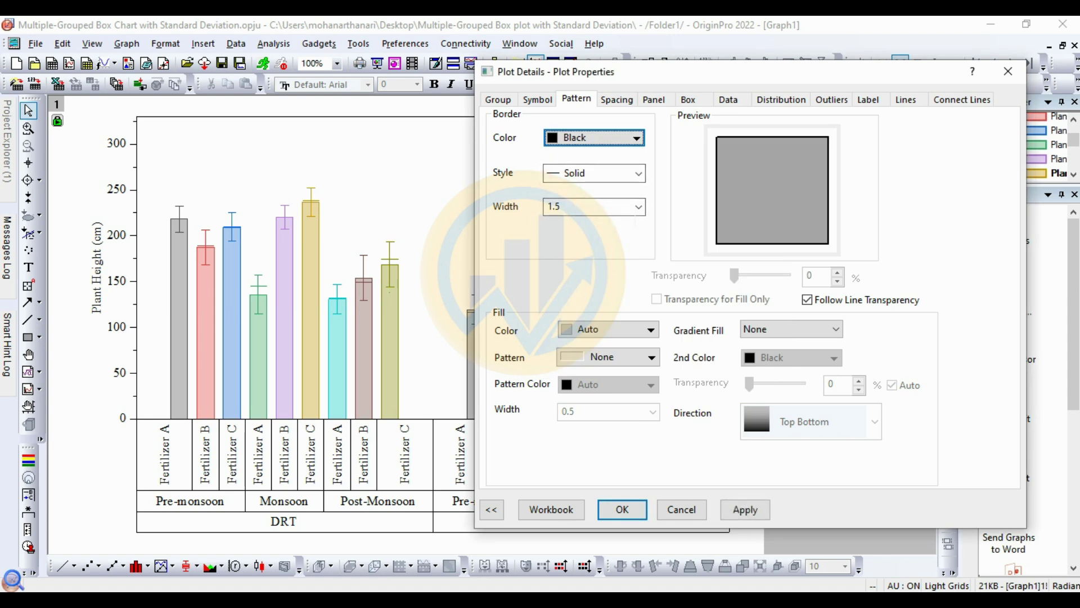
left_click(755, 512)
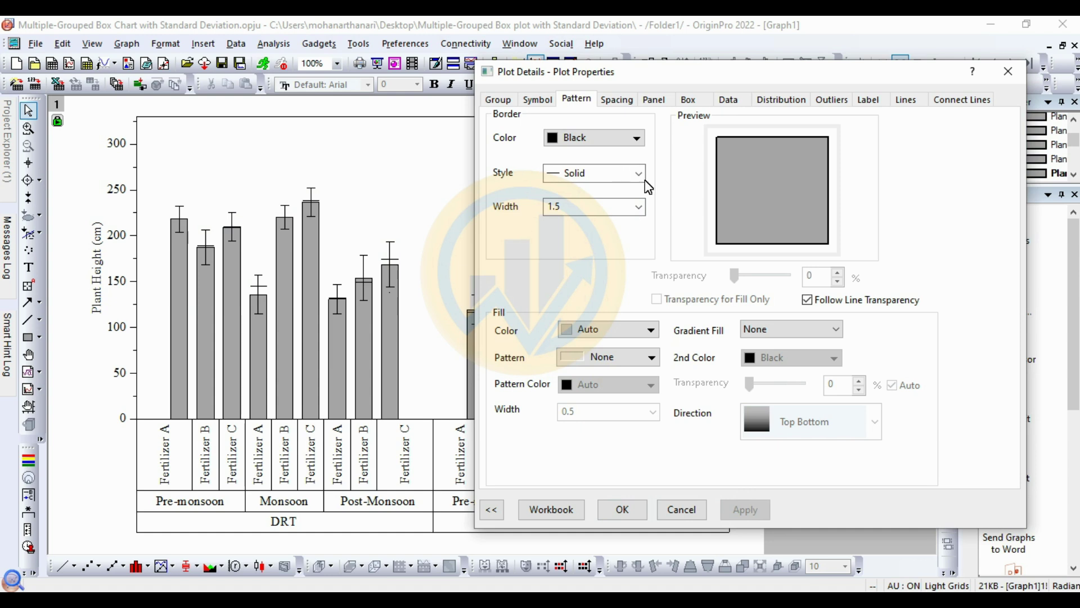
left_click(638, 207)
left_click(570, 271)
left_click(755, 514)
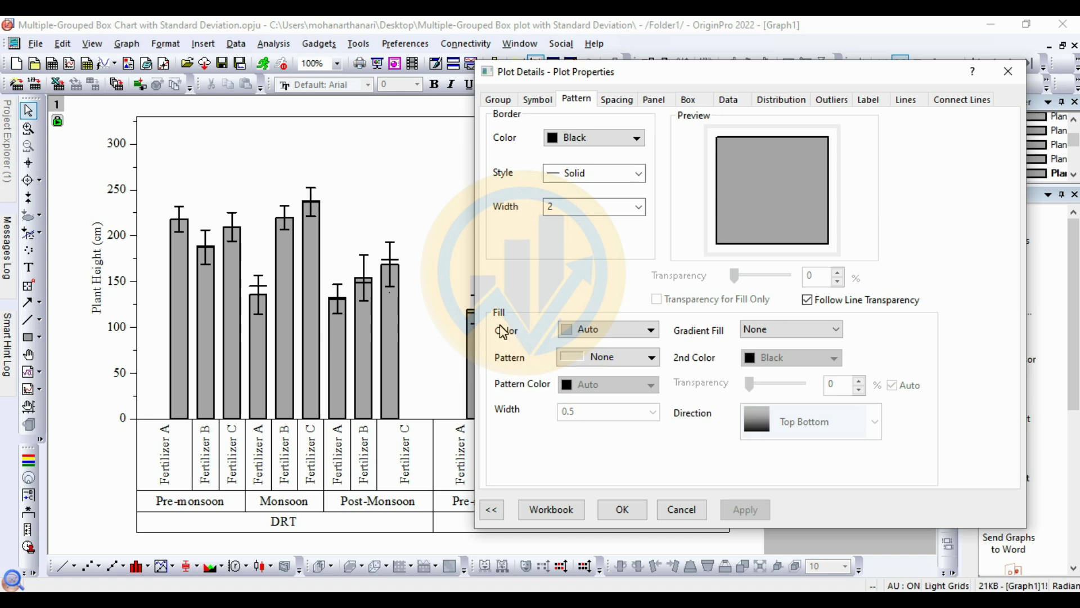
Fill the bars by plots with the Bold2 colour increment list
left_click(612, 332)
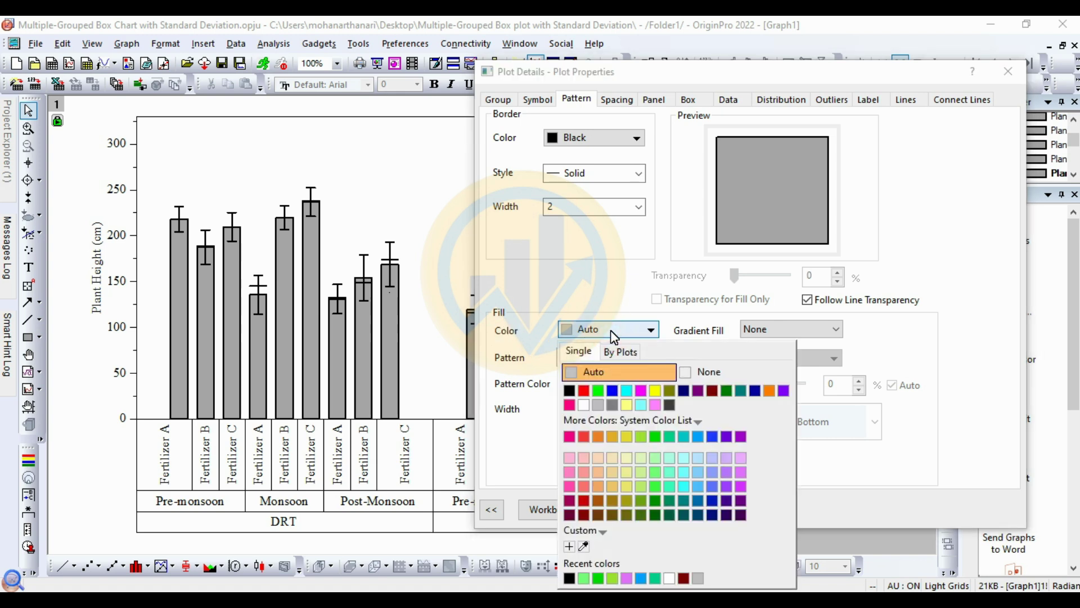
left_click(620, 351)
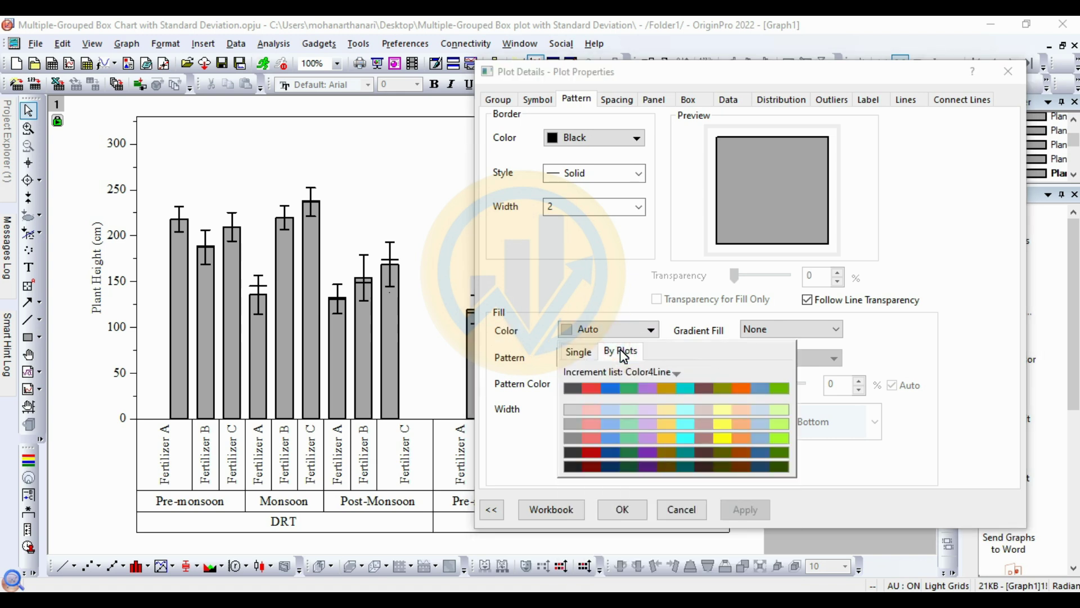
left_click(672, 370)
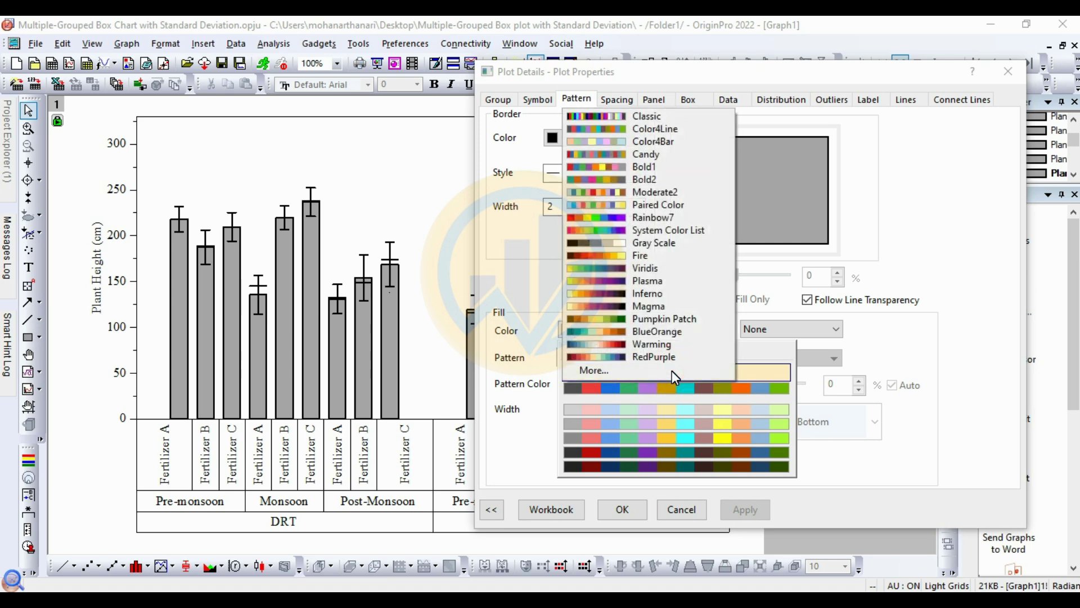
left_click(640, 181)
left_click(746, 509)
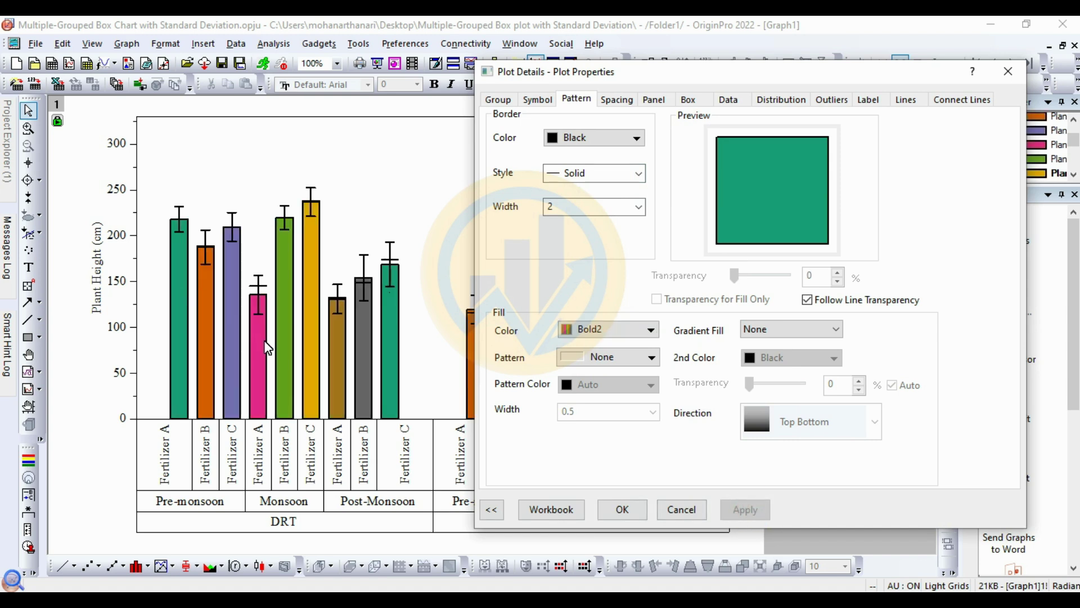
Set the gap between the bar subgroups to 0%
left_click(616, 100)
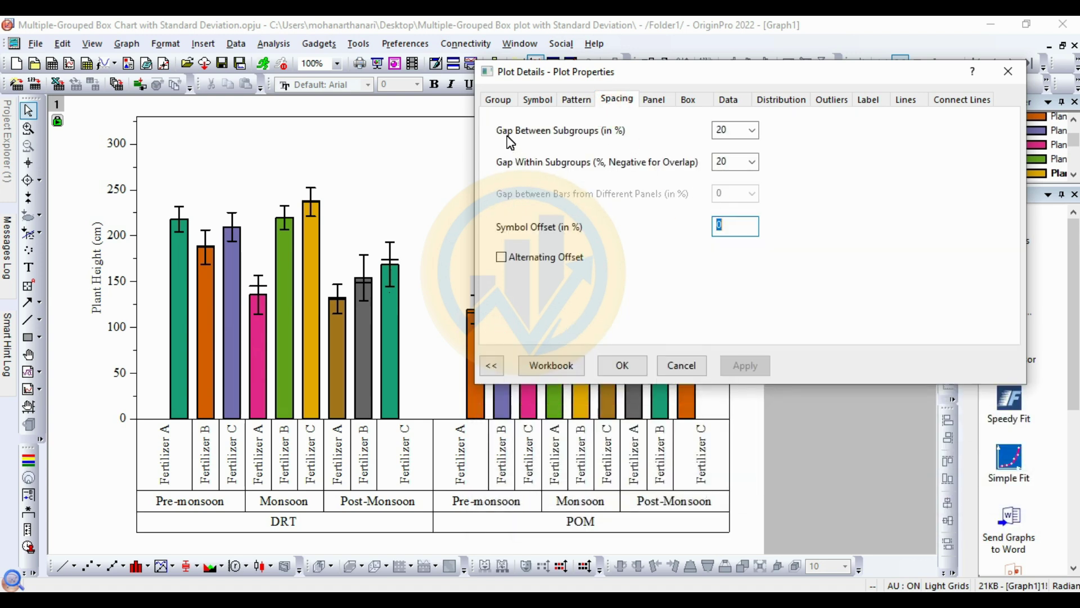
left_click(749, 131)
left_click(734, 144)
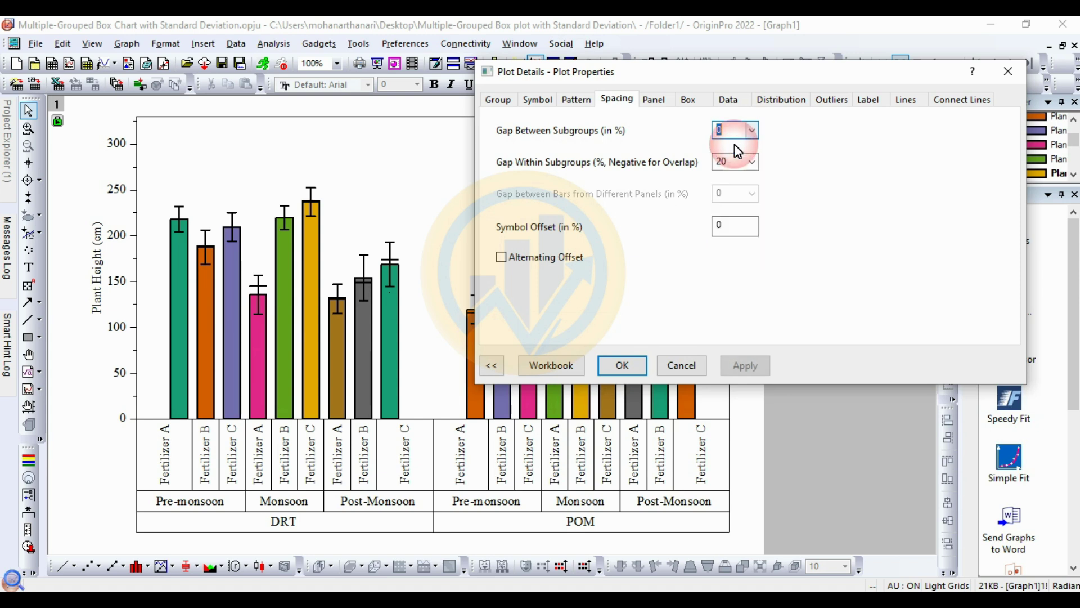
left_click(748, 366)
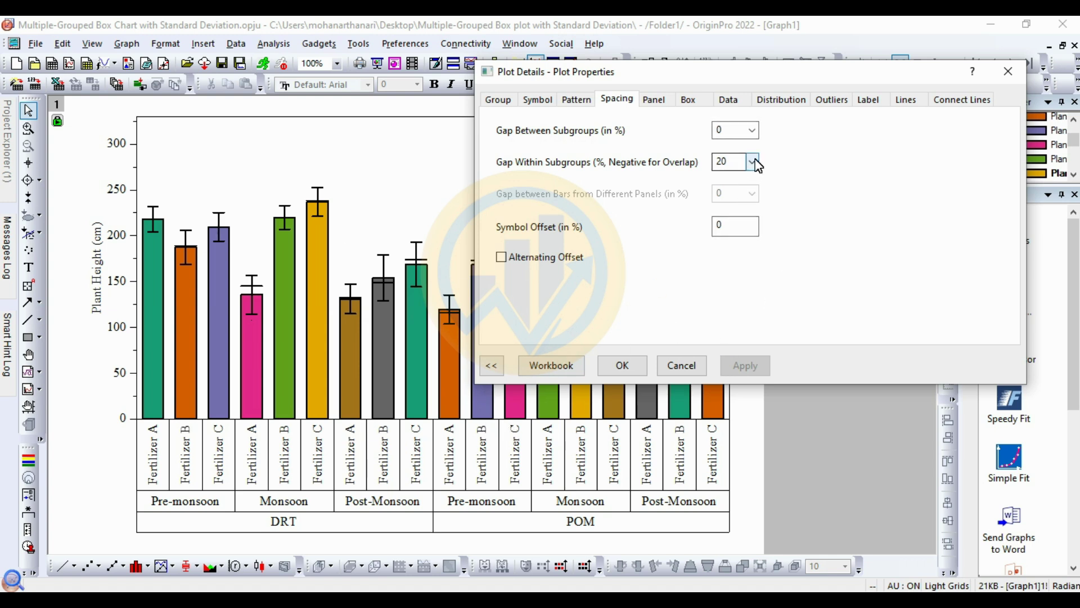
Change the plot type of the grouped chart from Bar + Data Overlap to Box
left_click(653, 99)
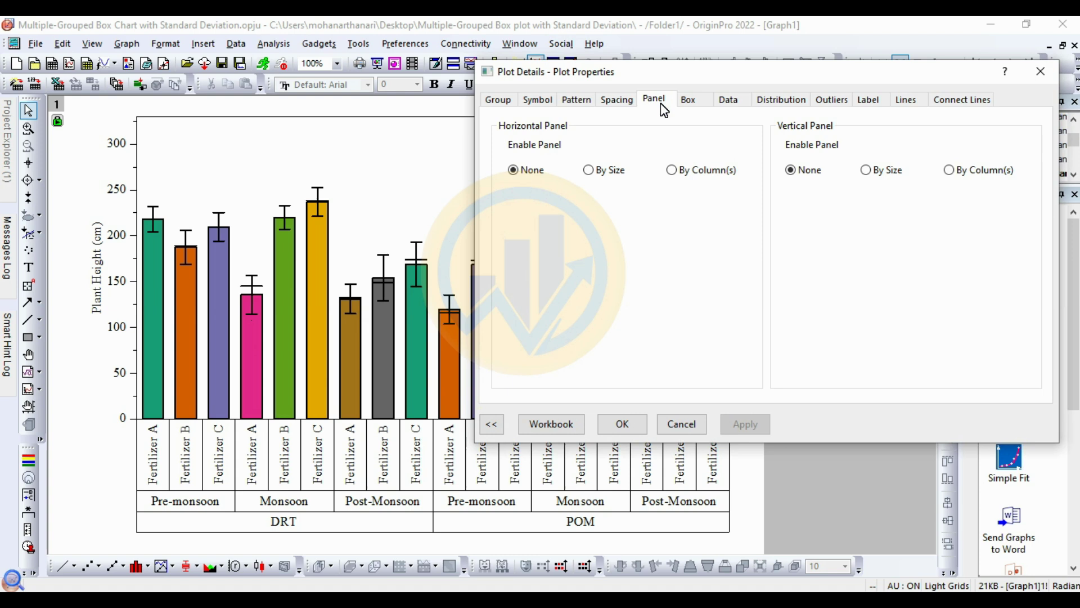
left_click(689, 102)
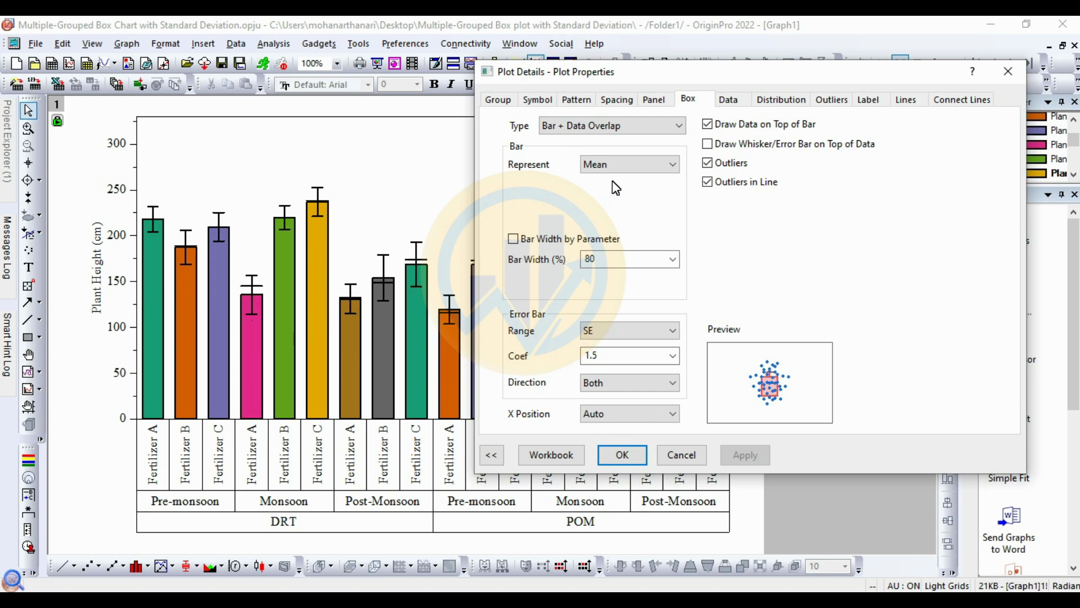
left_click(601, 129)
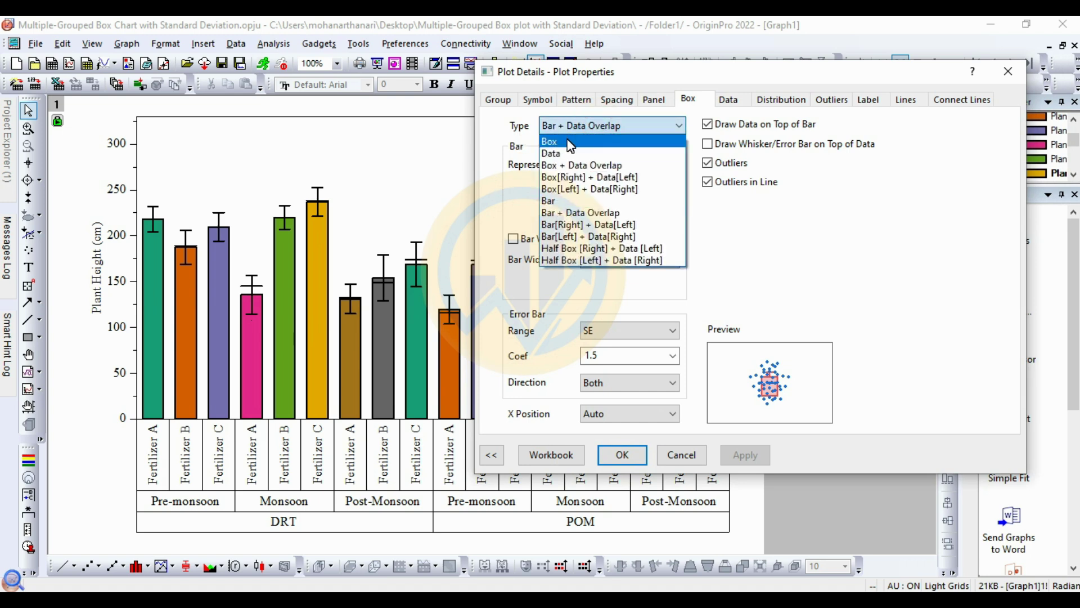
left_click(570, 144)
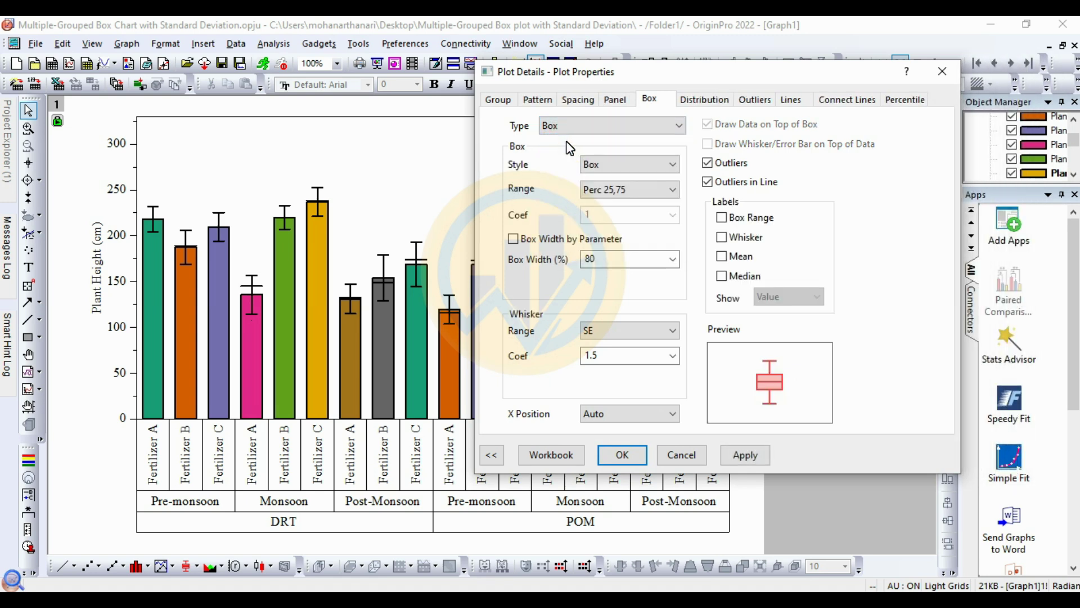
left_click(745, 457)
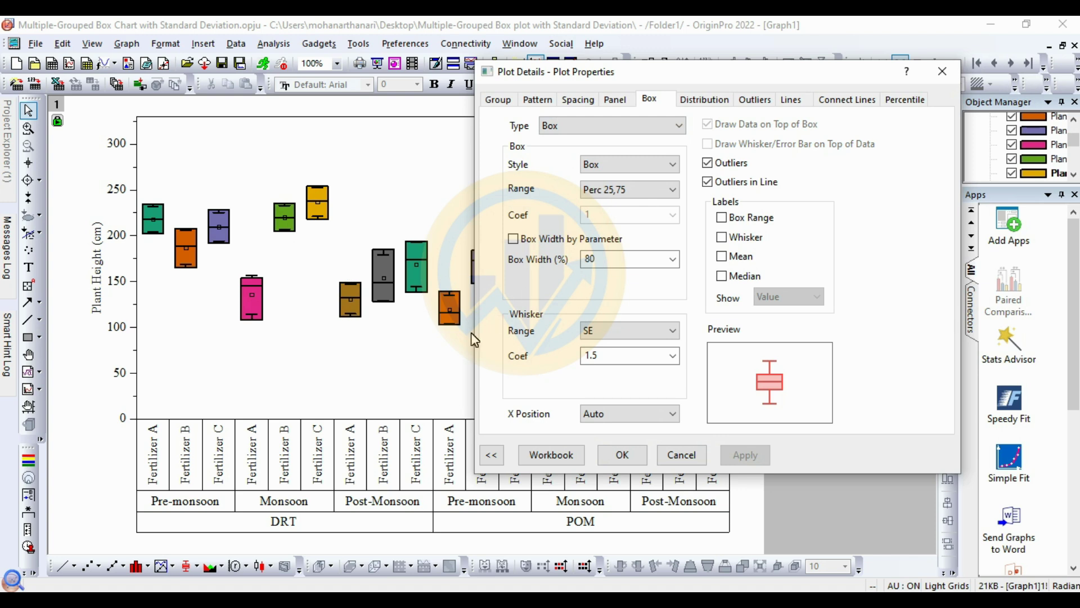
Set the whisker range to SD with a coefficient of 2
left_click(612, 332)
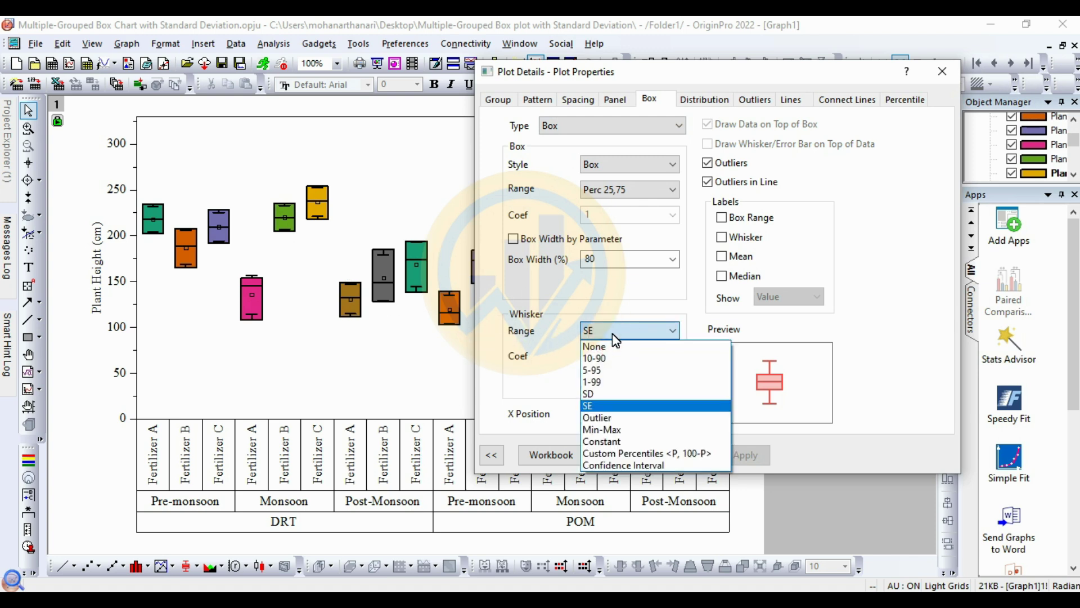
left_click(598, 399)
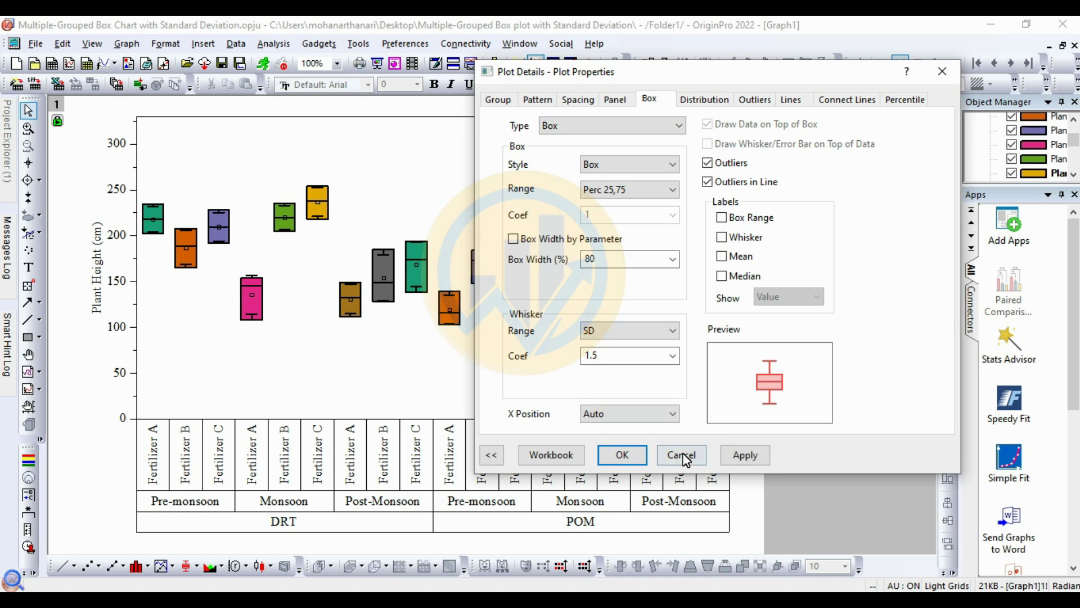
left_click(746, 457)
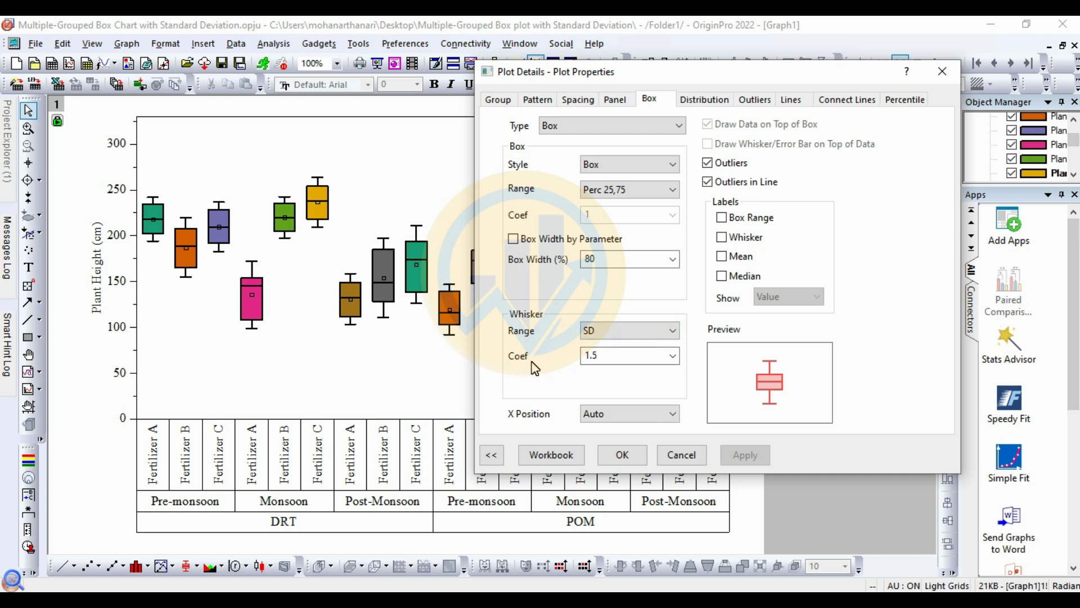
left_click(672, 355)
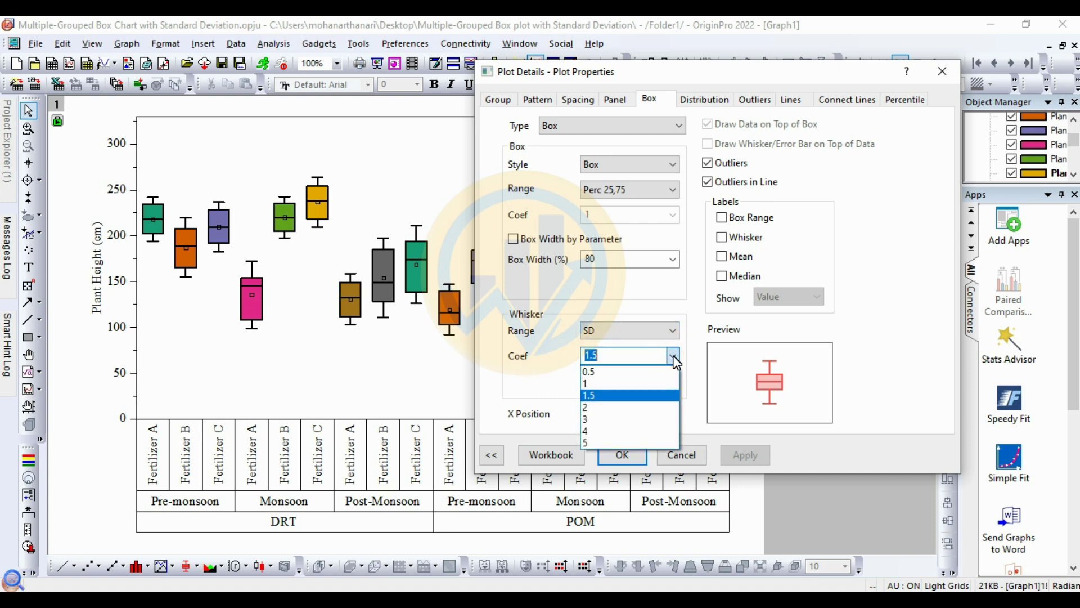
left_click(599, 407)
left_click(746, 455)
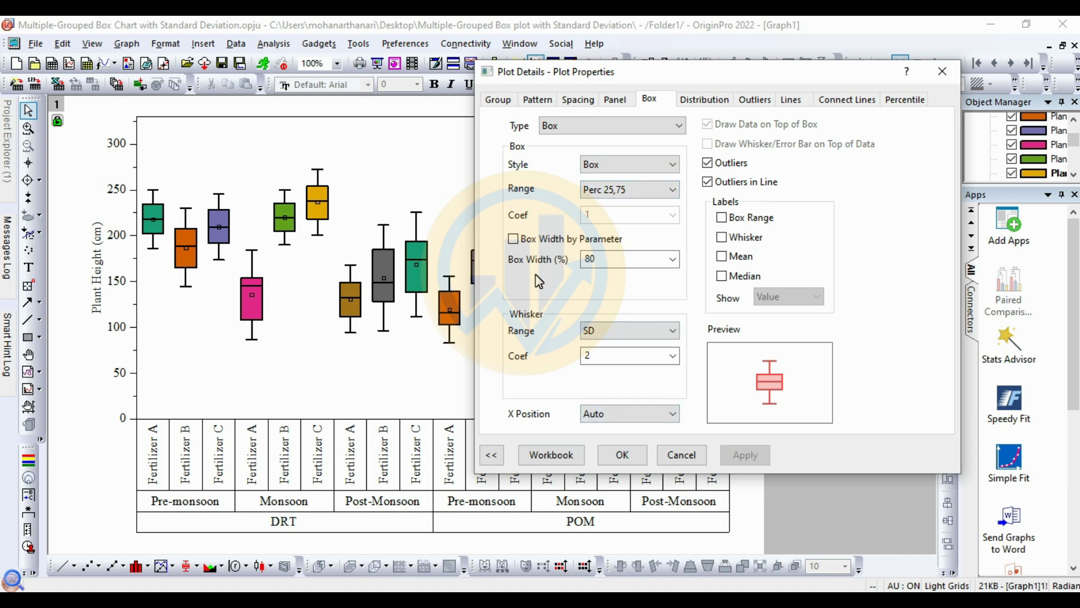
Set the box width to 100%
left_click(672, 260)
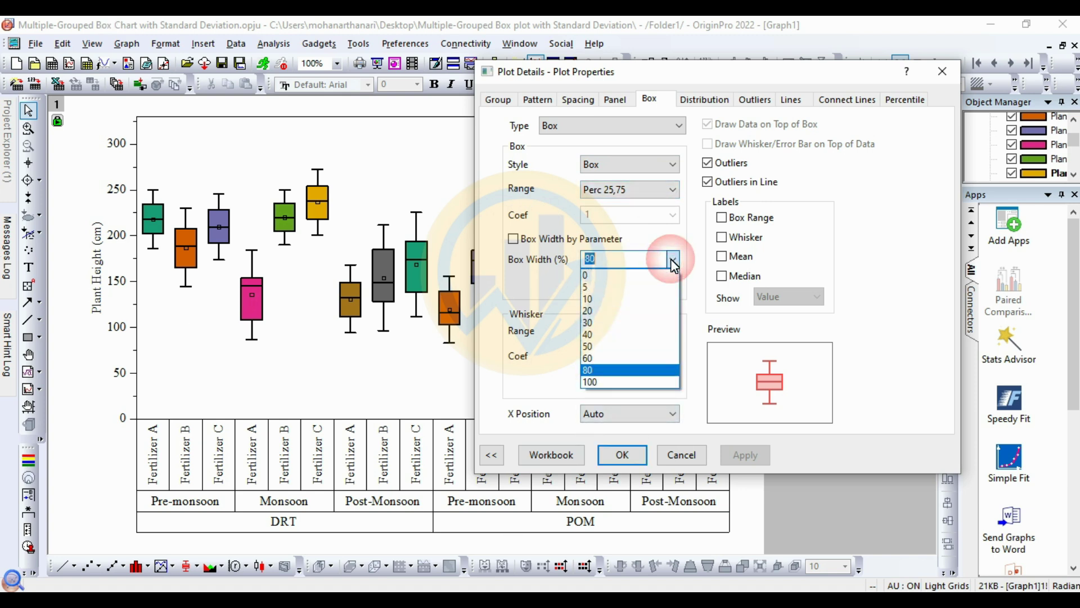
left_click(598, 384)
left_click(745, 454)
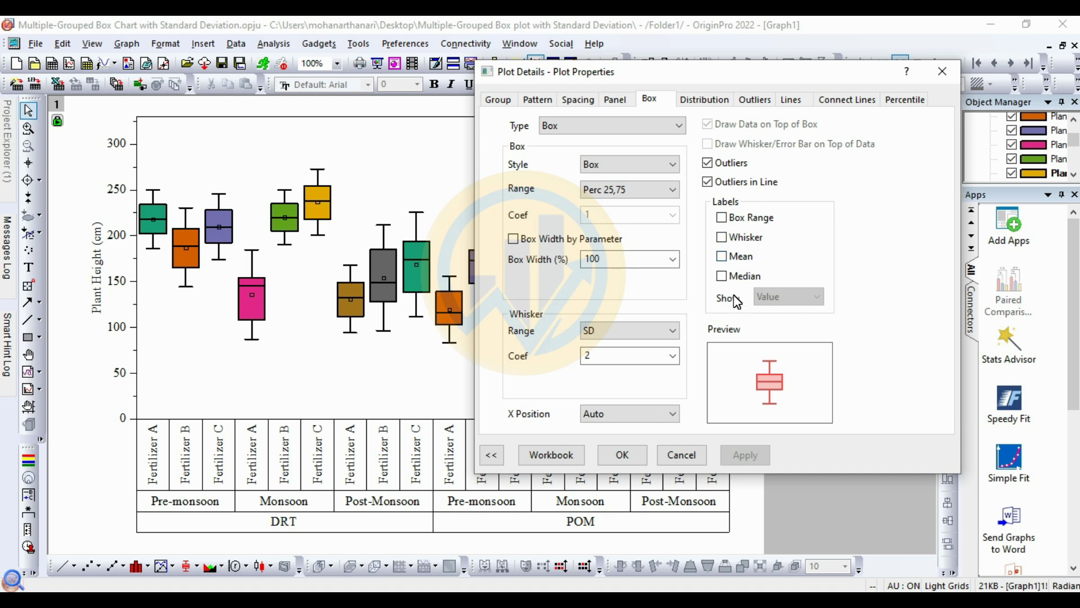
Try showing mean value labels on the boxes and turn them off again
left_click(722, 257)
left_click(737, 454)
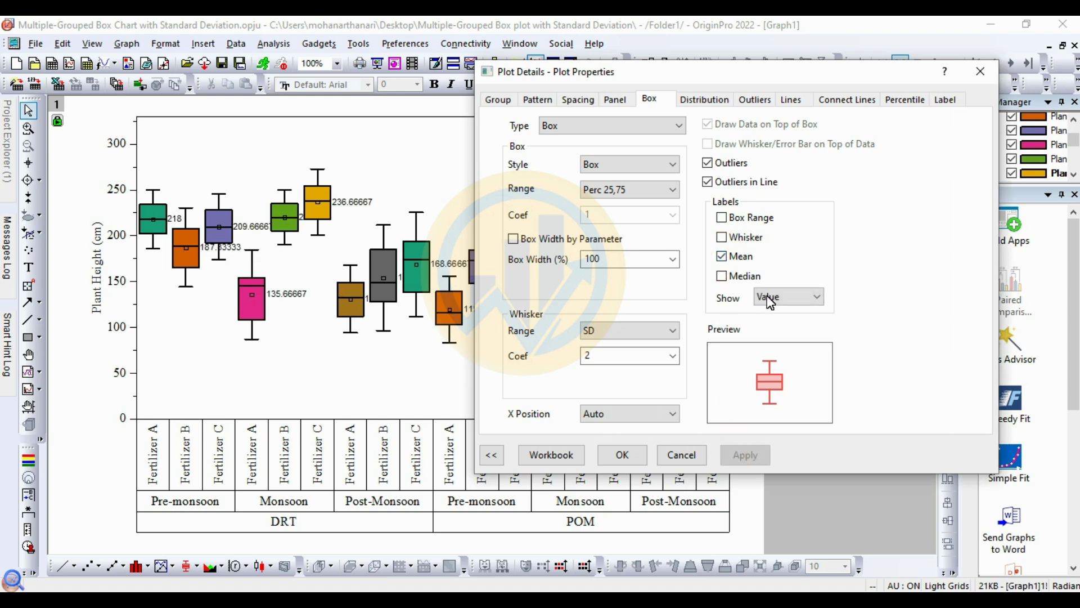
left_click(725, 258)
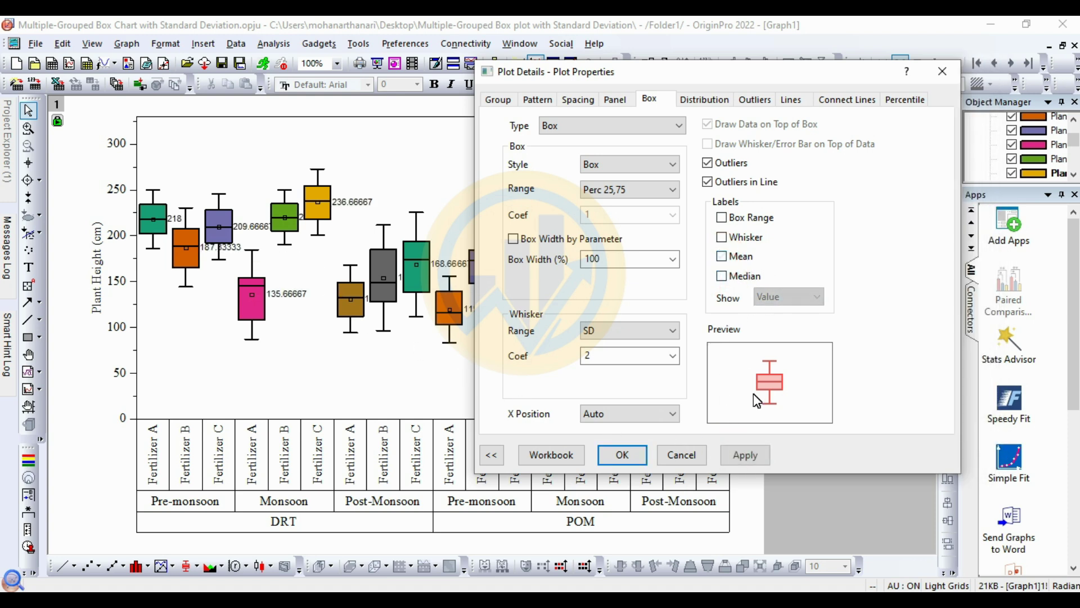
left_click(752, 457)
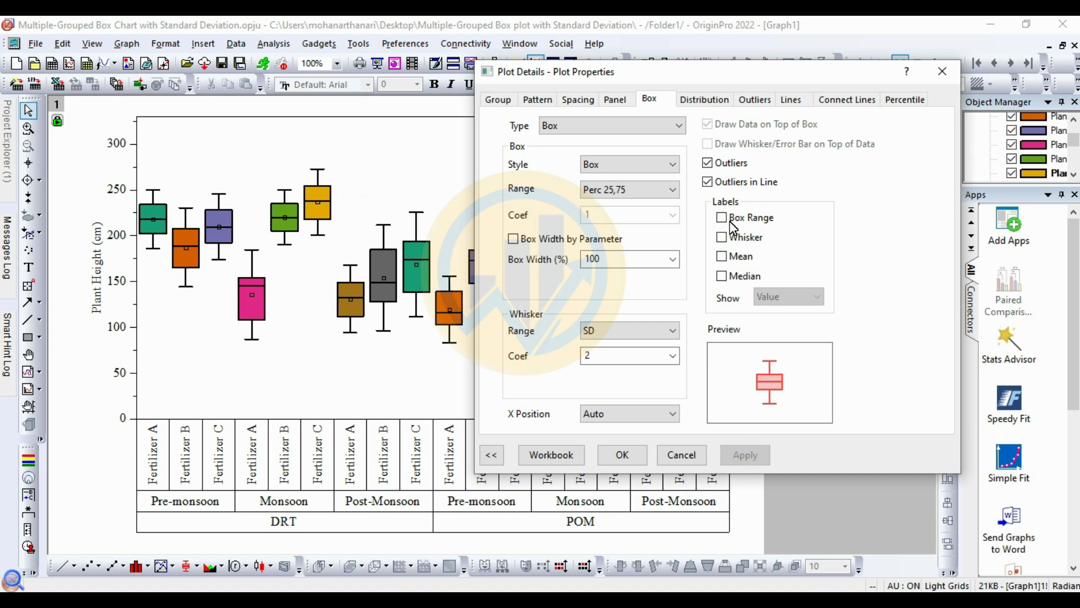
Replace the median line in the boxes with a mean line
left_click(698, 99)
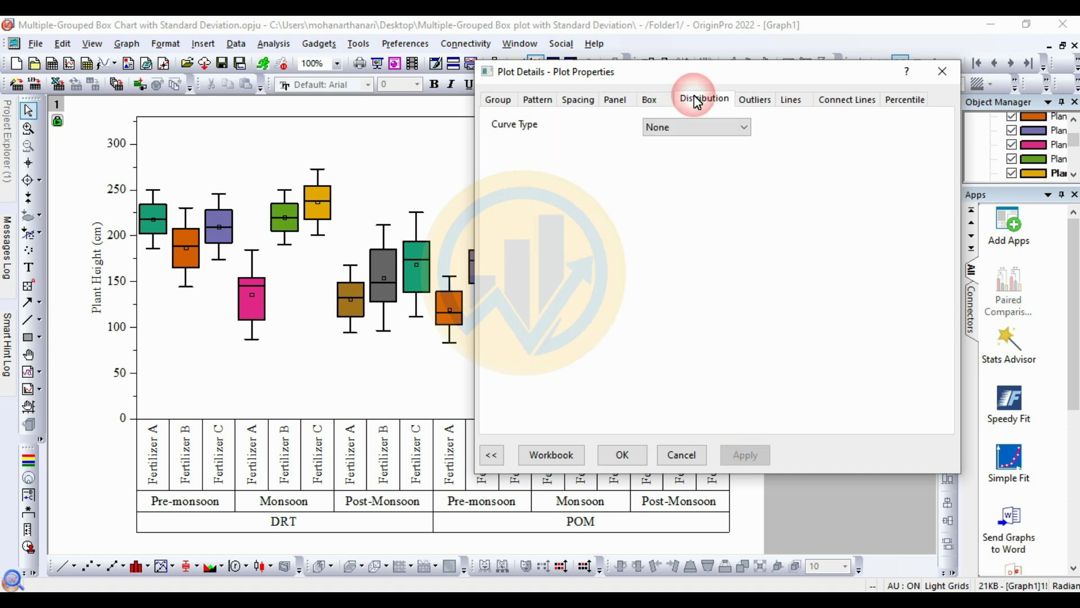
left_click(756, 100)
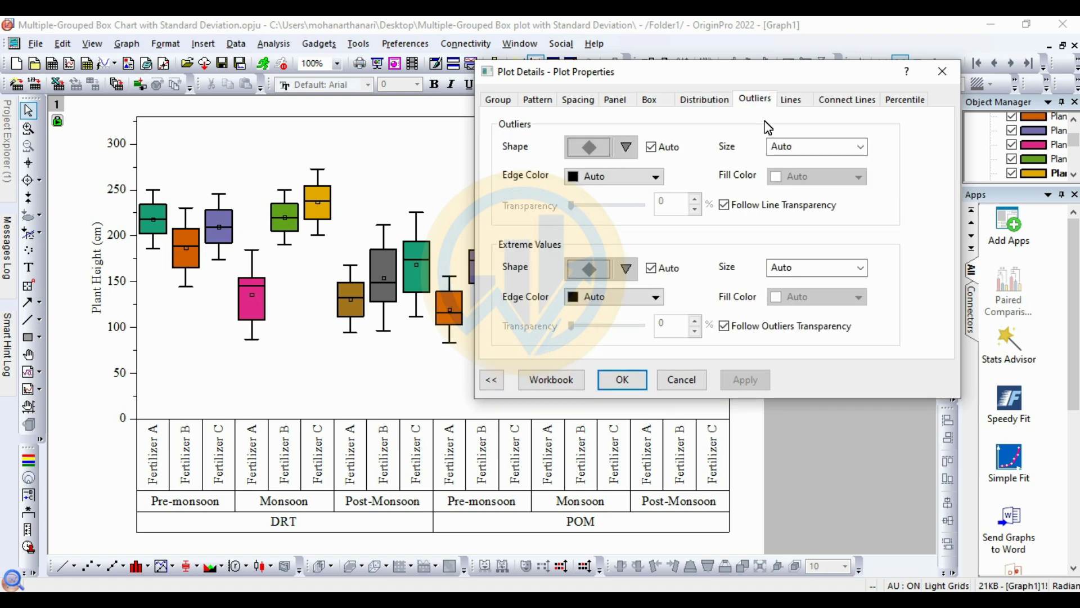
left_click(793, 101)
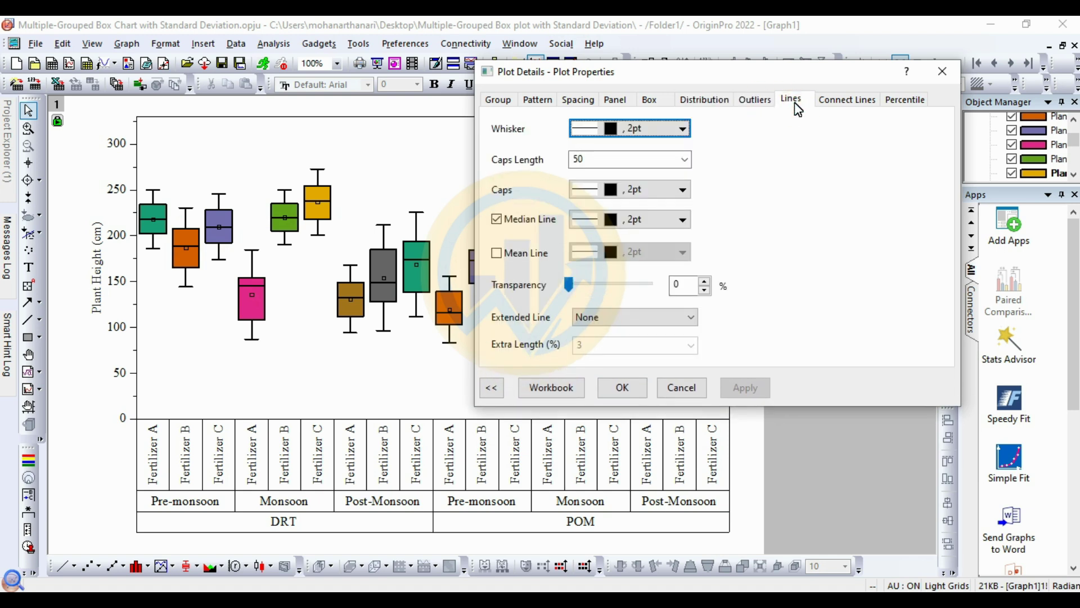
left_click(497, 220)
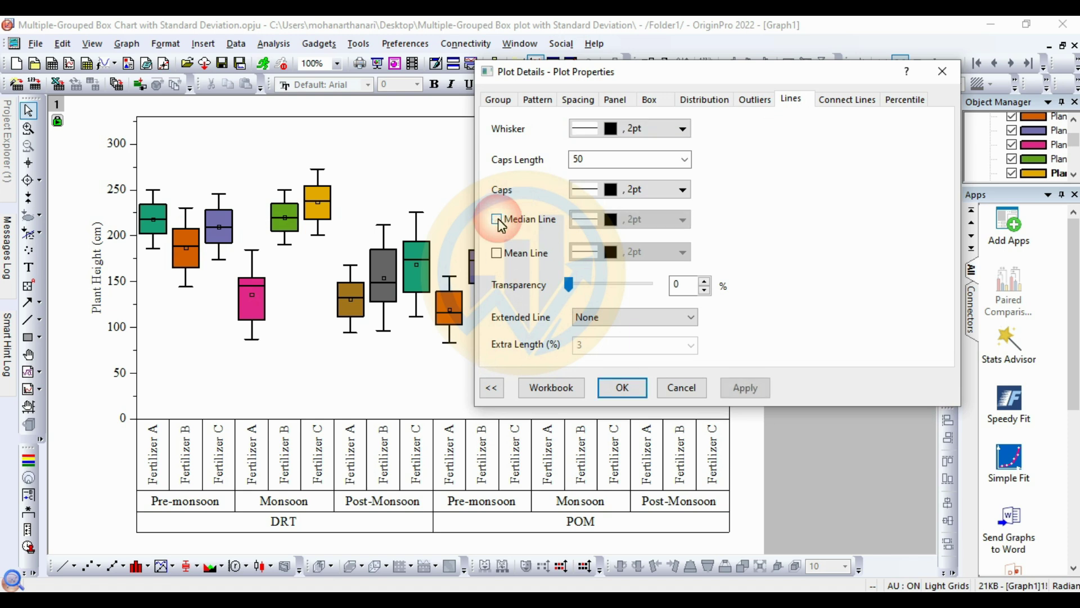
left_click(497, 254)
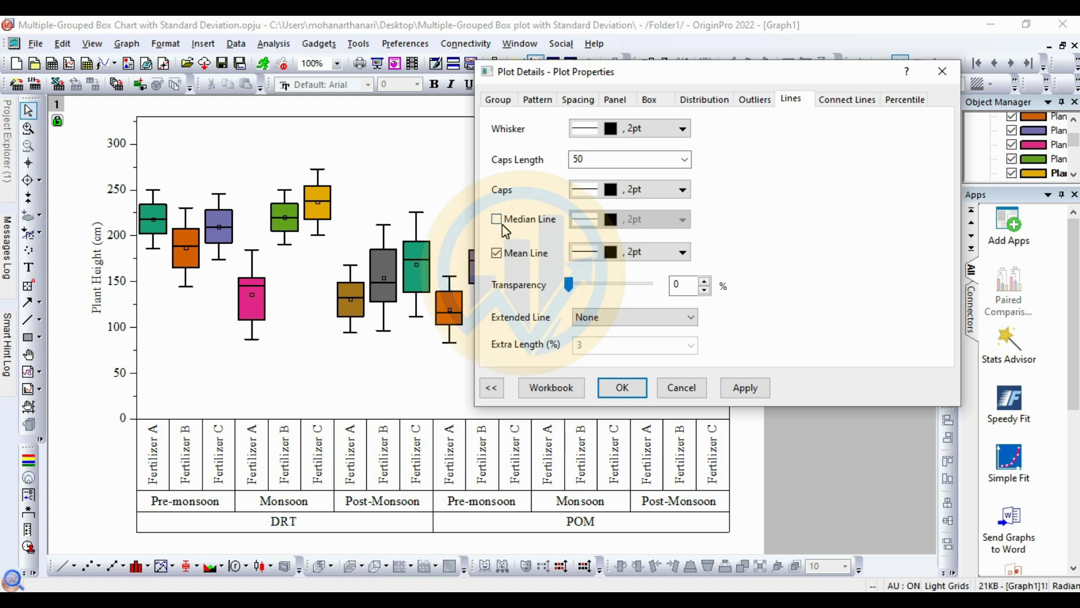
left_click(742, 391)
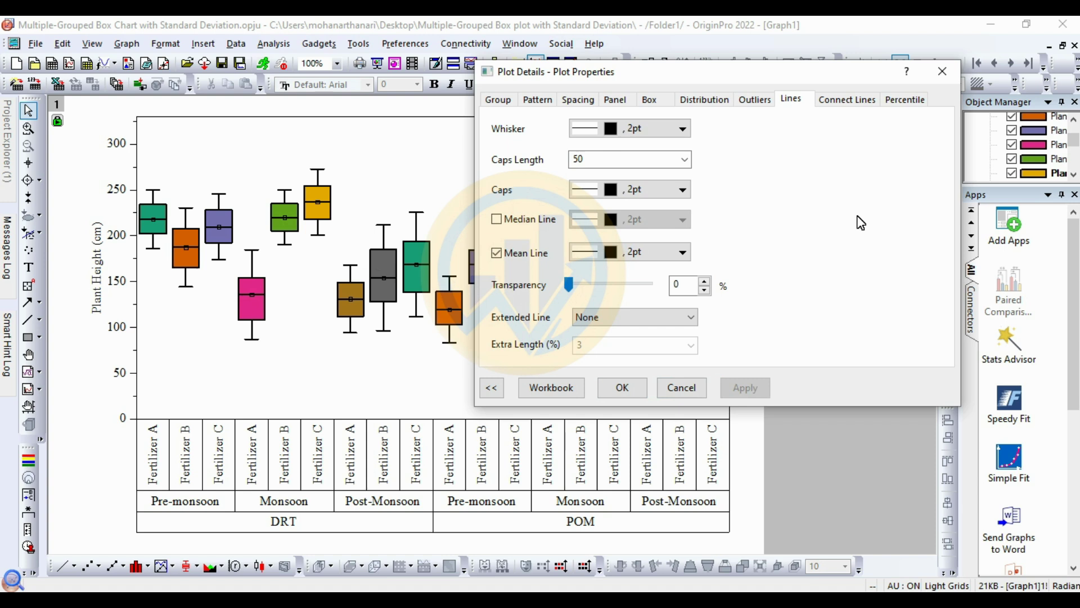
Try a filled circle with size 8 as the mean symbol on the boxes
left_click(759, 104)
left_click(795, 102)
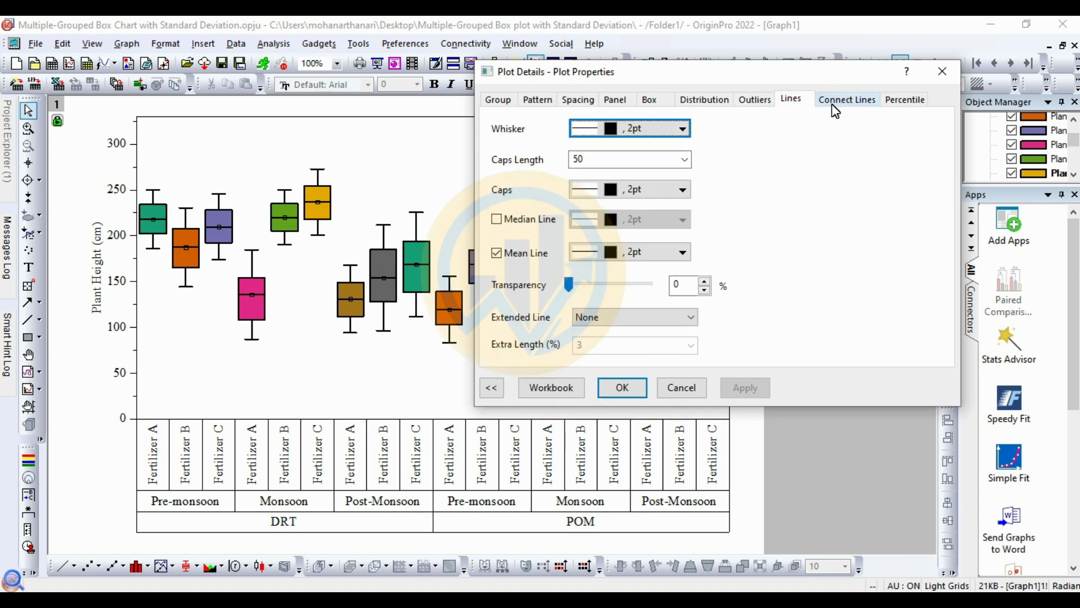
left_click(833, 102)
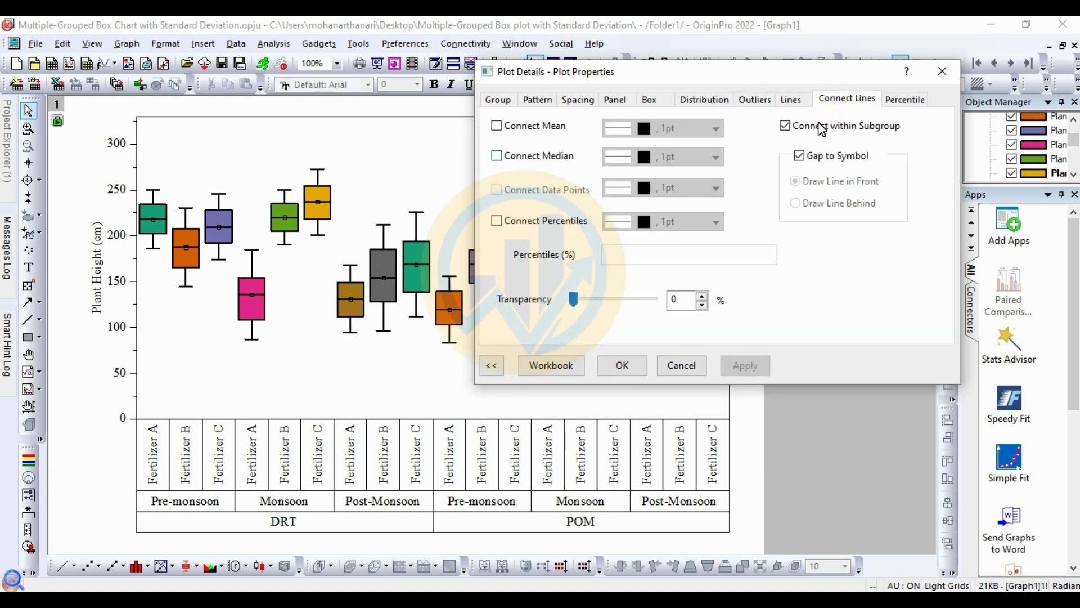
left_click(902, 101)
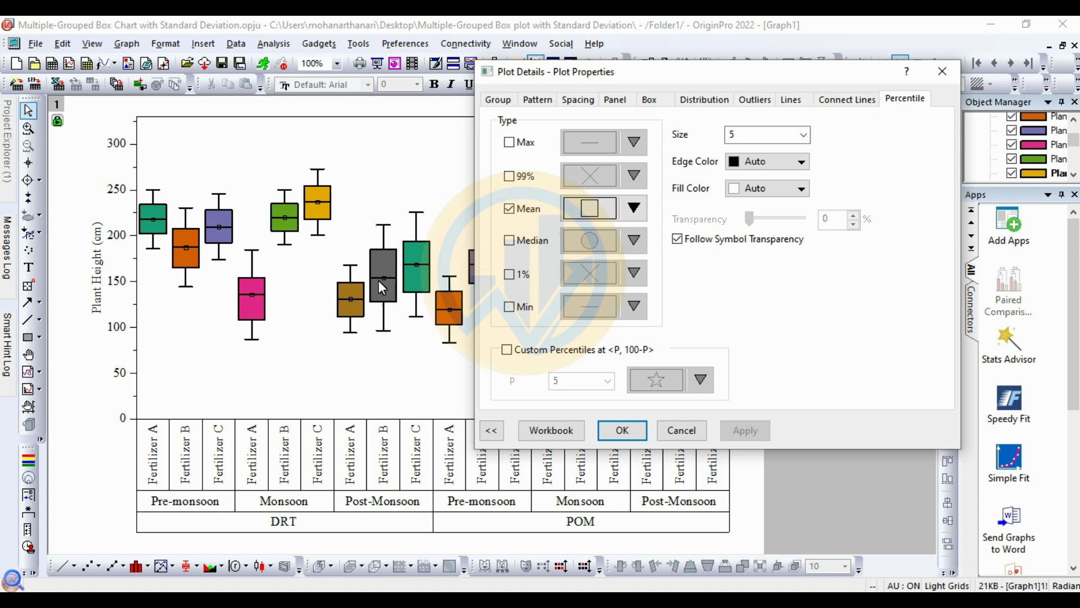
left_click(634, 210)
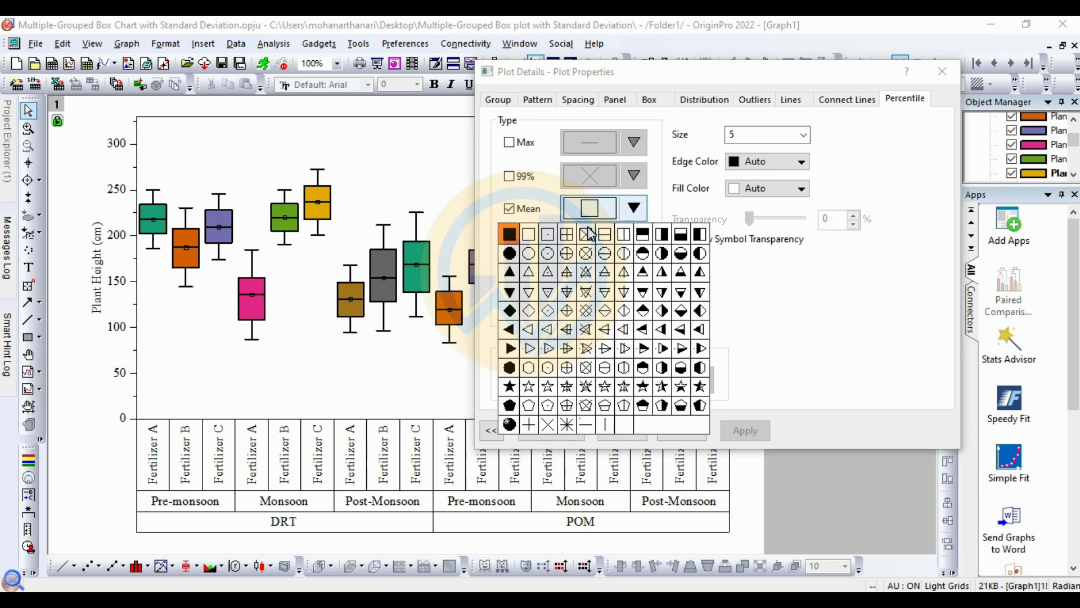
left_click(510, 253)
left_click(744, 432)
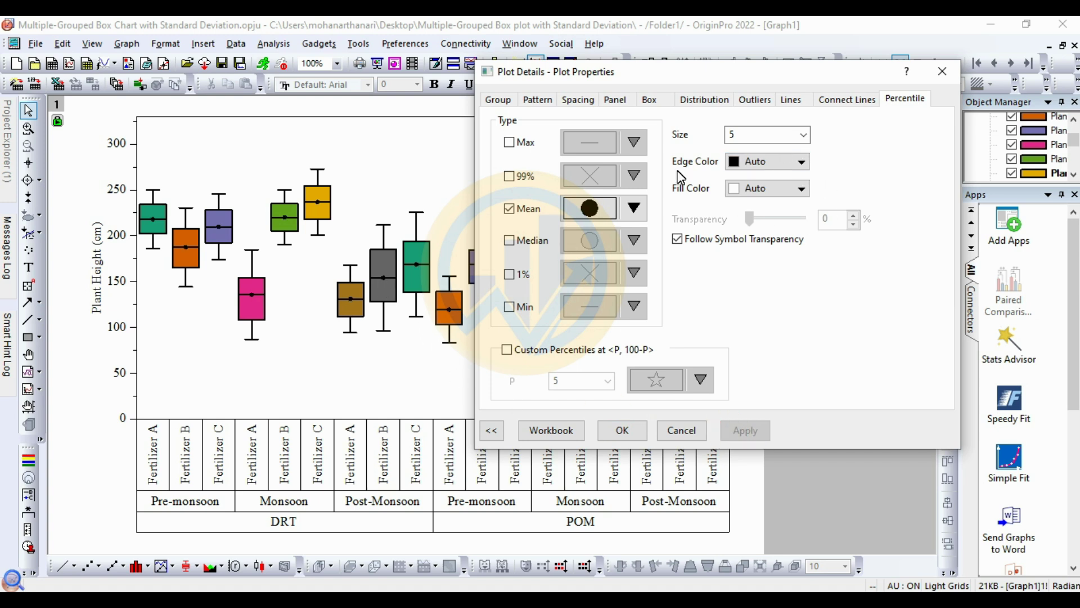
left_click(808, 140)
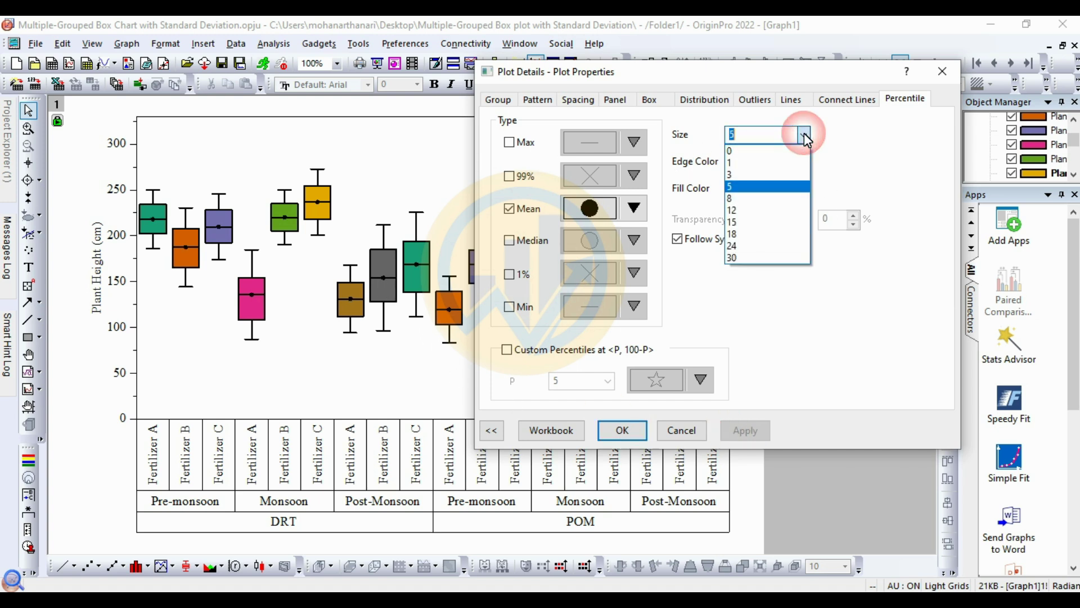
left_click(745, 193)
left_click(756, 431)
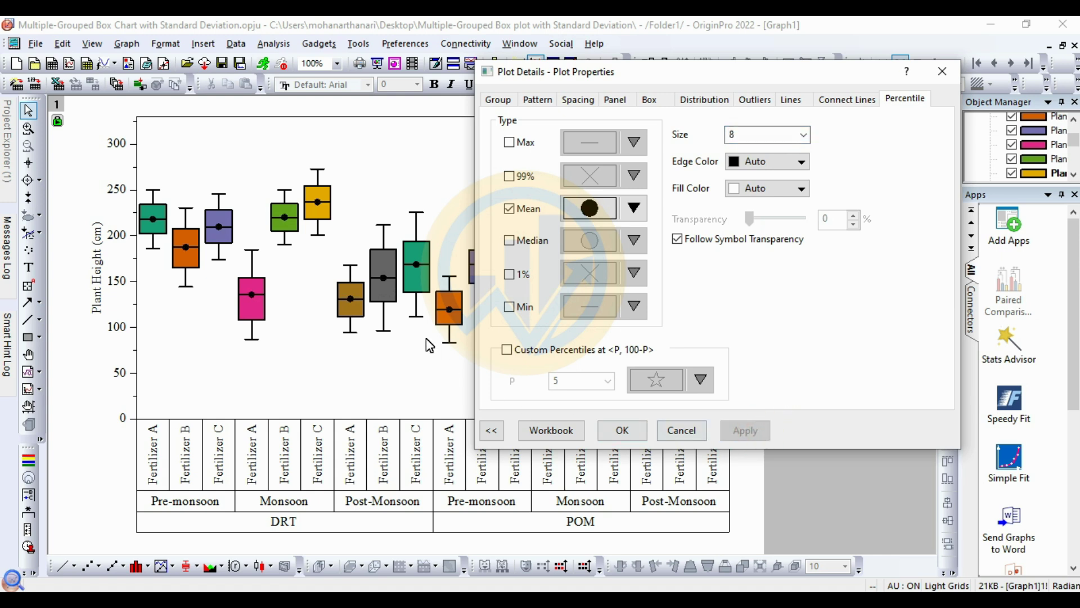
Use an open square with size 12 as the mean symbol and accept the plot details
left_click(633, 208)
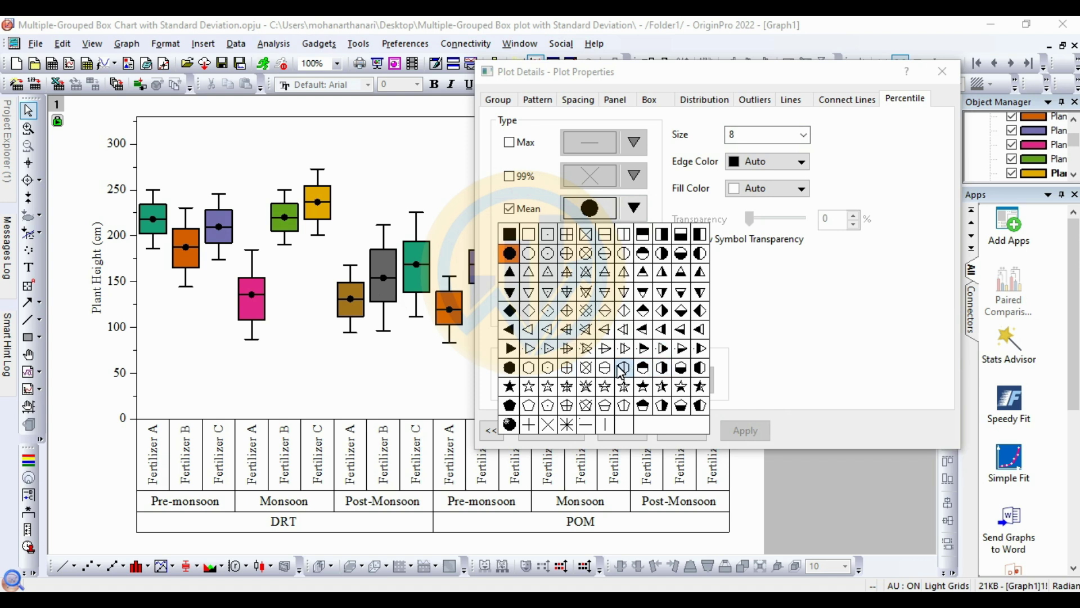
left_click(530, 239)
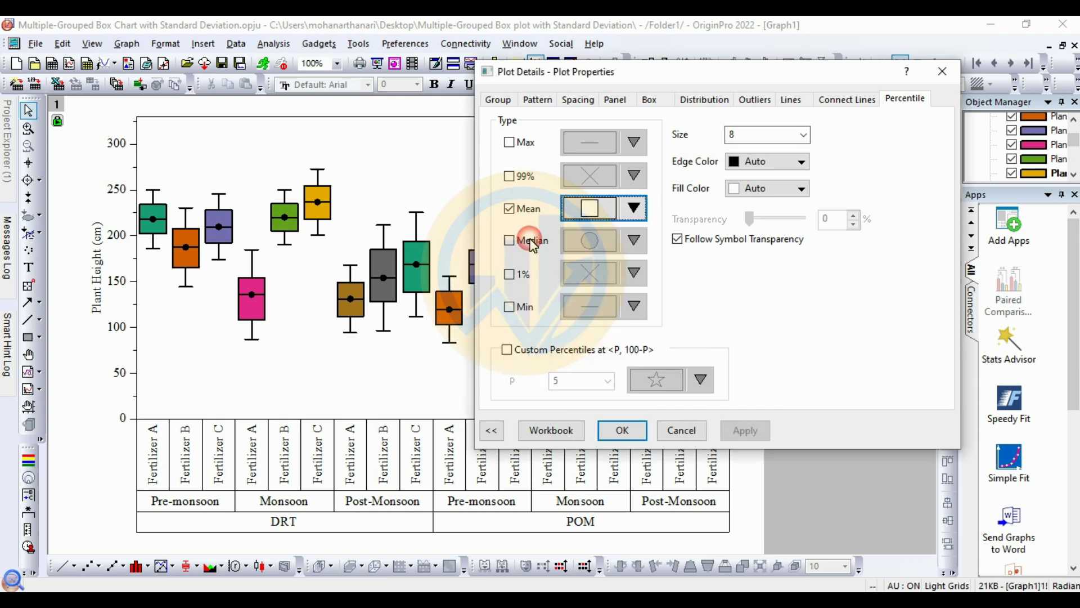
left_click(751, 436)
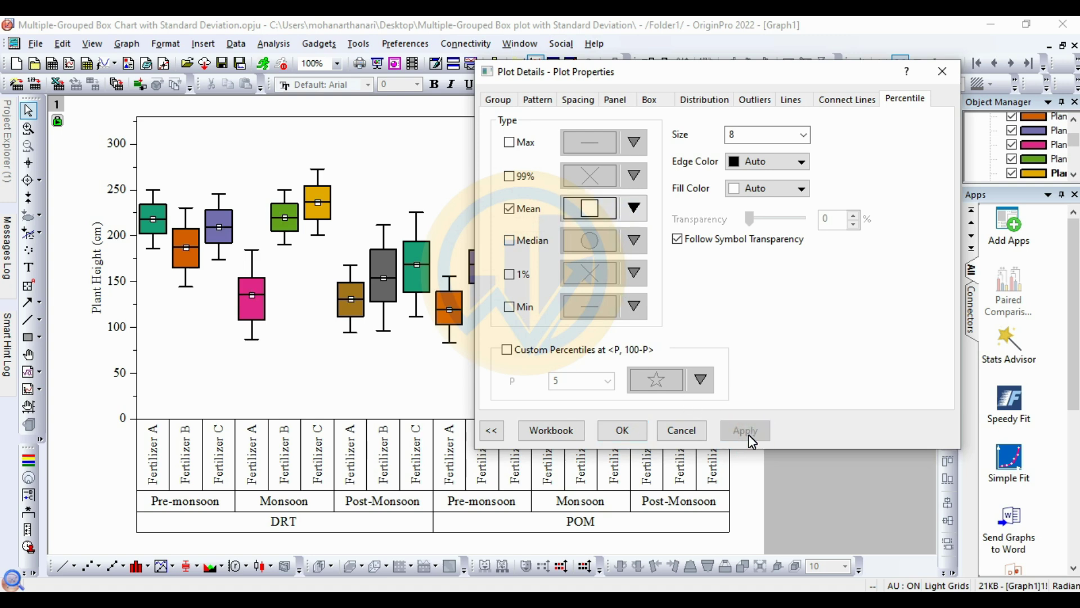
left_click_drag(665, 79, 693, 121)
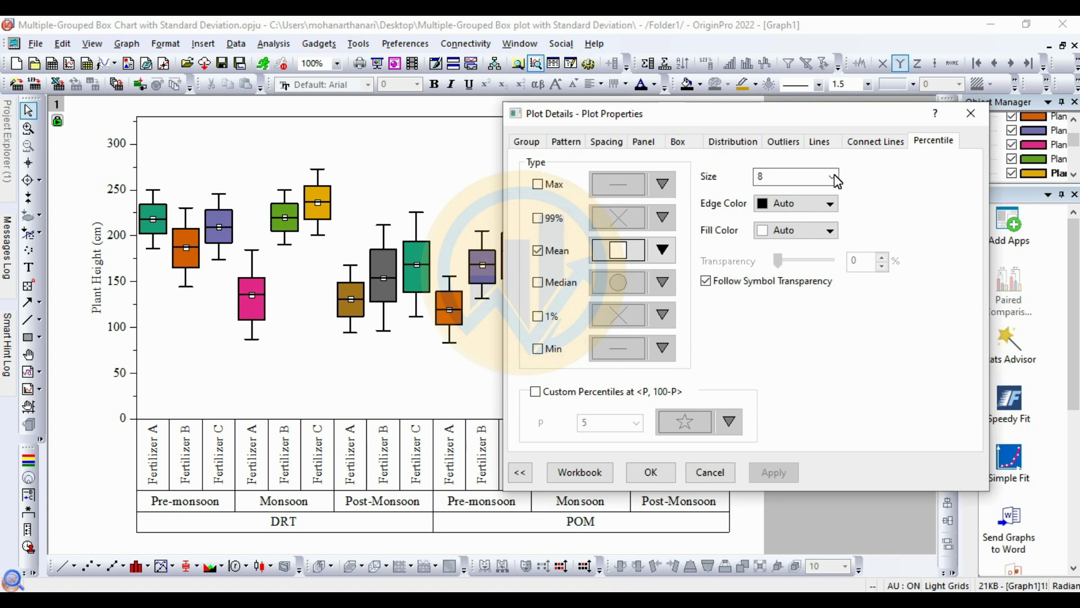
left_click(833, 176)
left_click(774, 253)
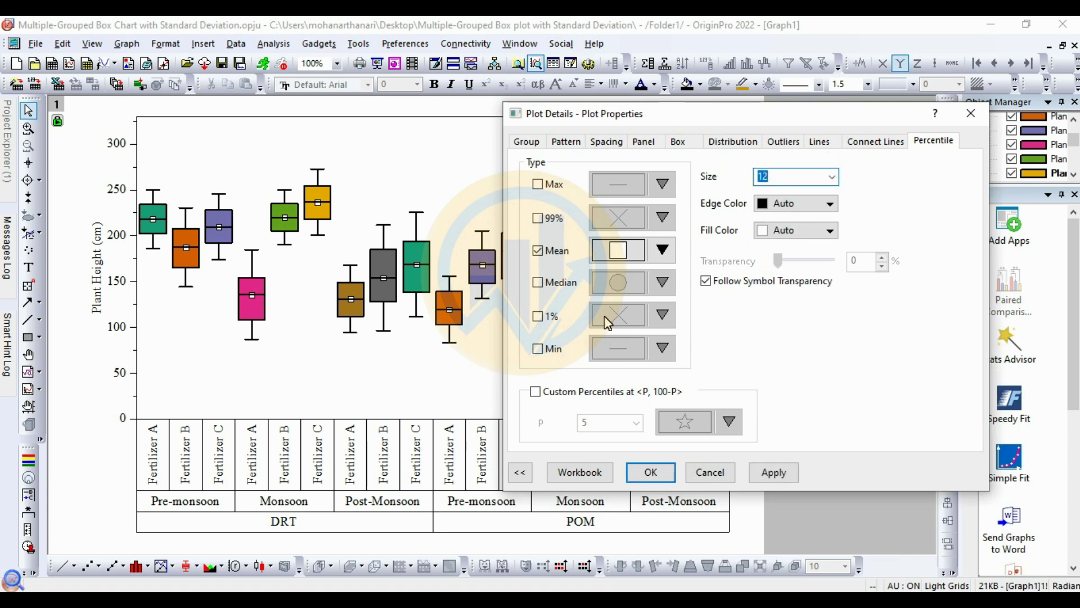
left_click(768, 472)
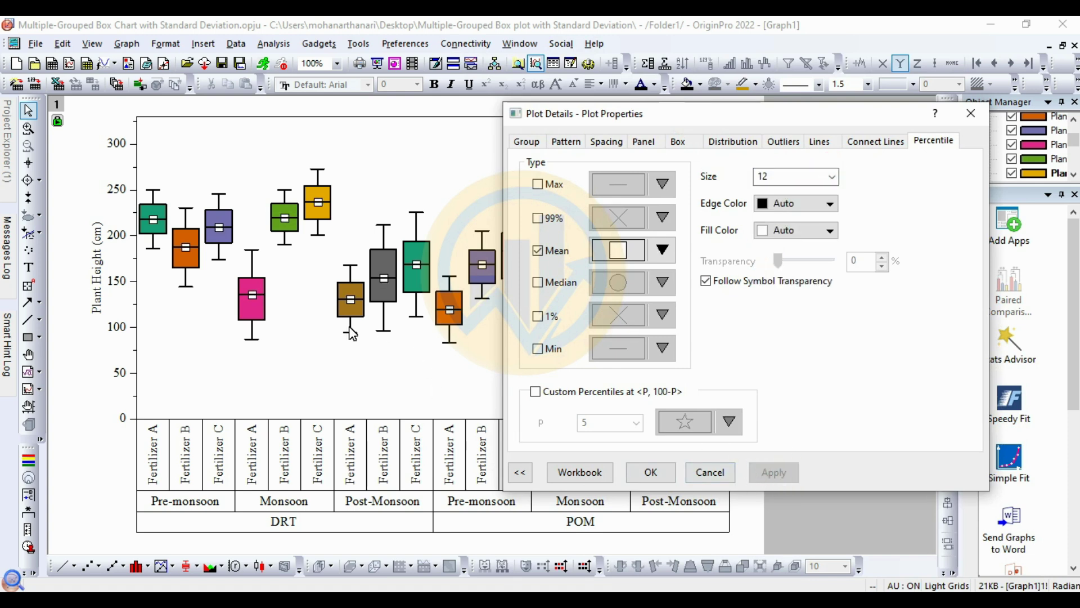
left_click_drag(727, 120, 796, 225)
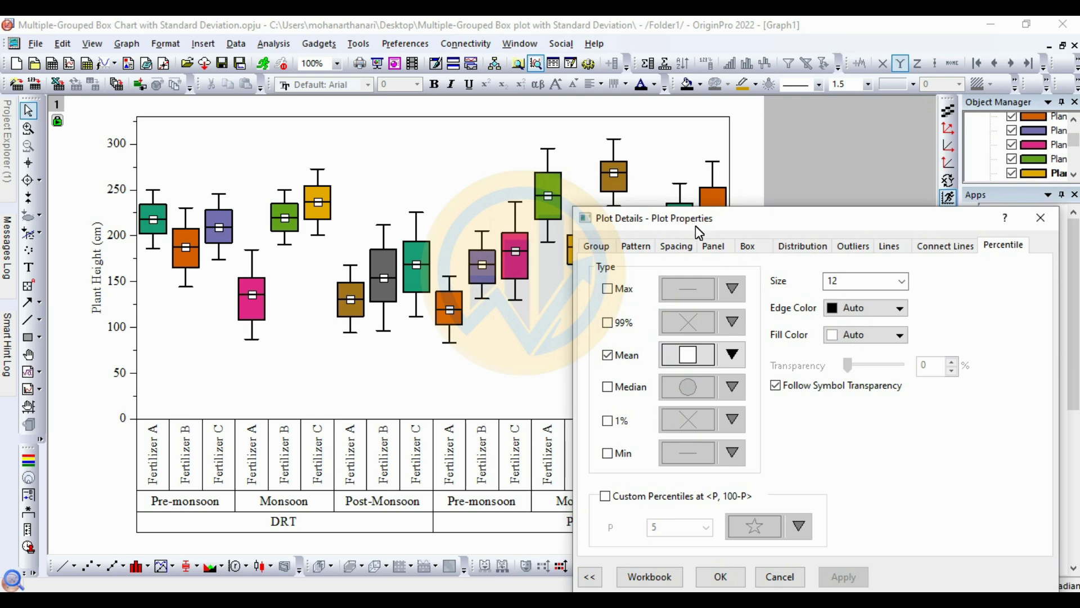
left_click_drag(756, 224, 587, 120)
left_click(551, 470)
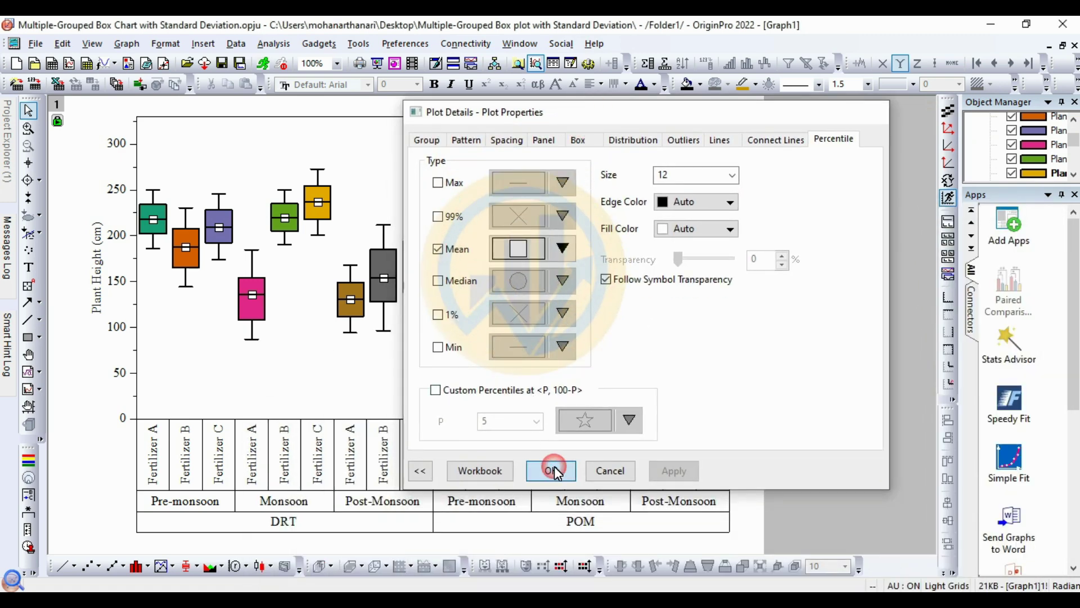